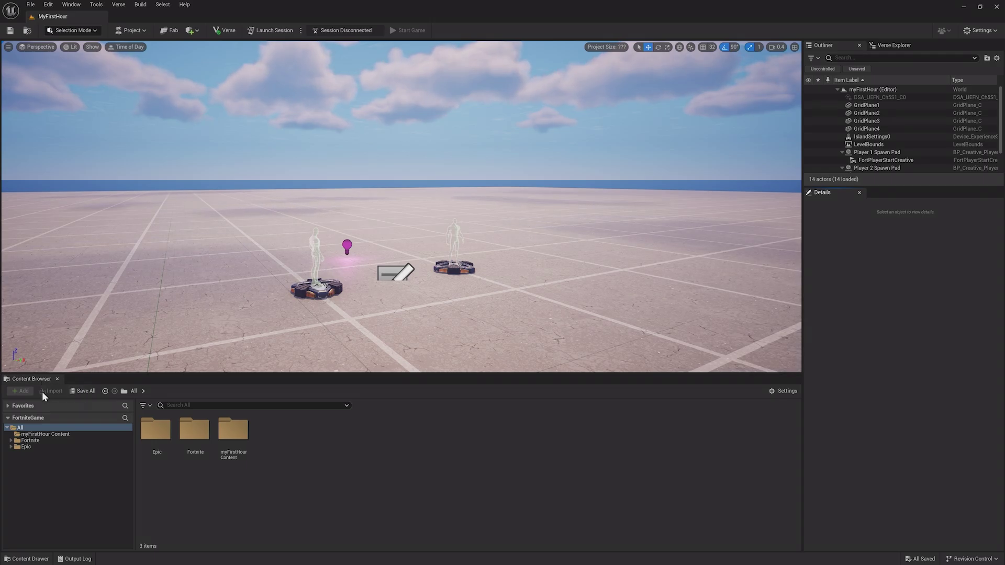
- Look through the myFirstHour Content, Fortnite and Epic folders, opening Epic's textures down to Smooth_Concrete
left_click(75, 434)
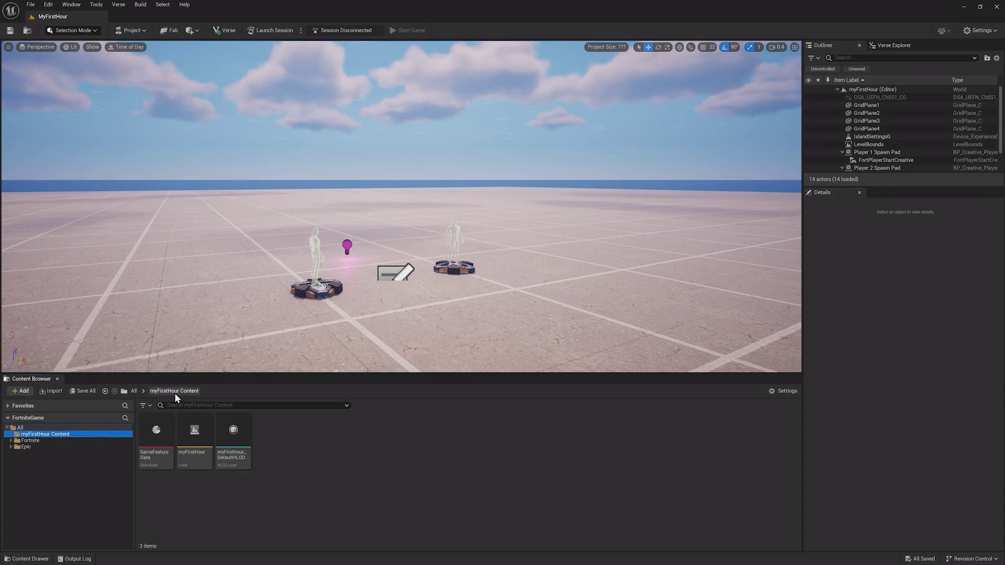
left_click(52, 440)
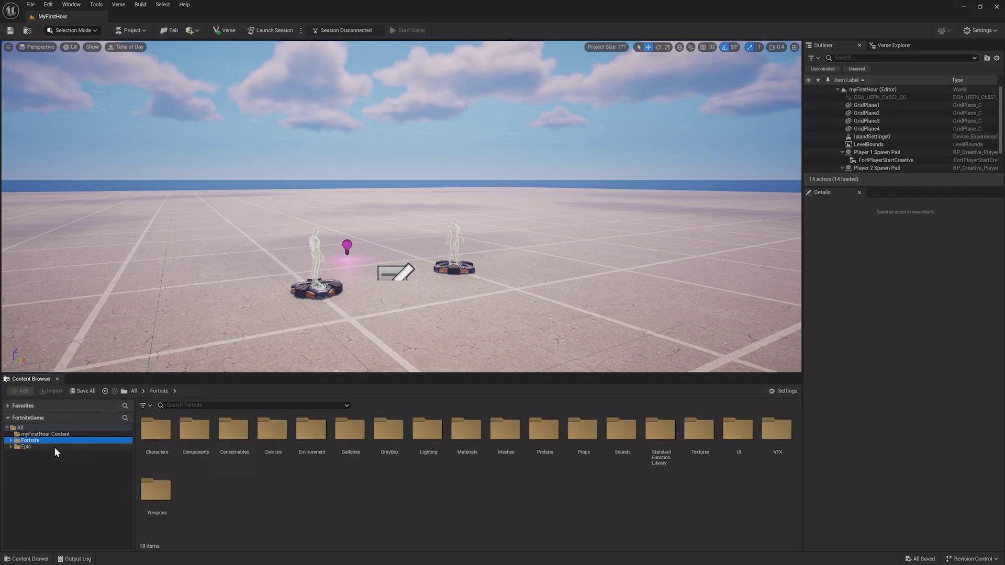
left_click(54, 447)
double_click(231, 442)
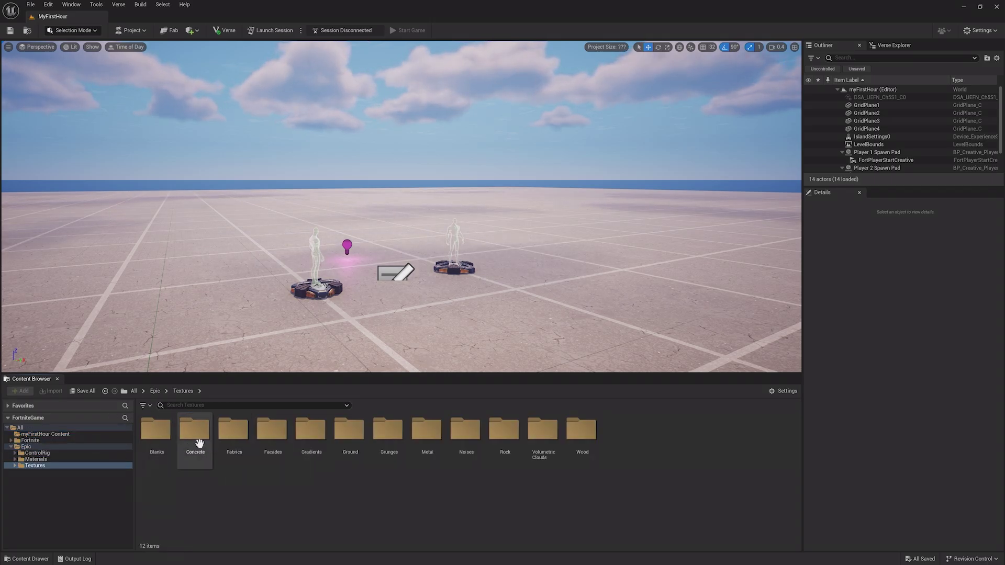
double_click(199, 442)
double_click(198, 442)
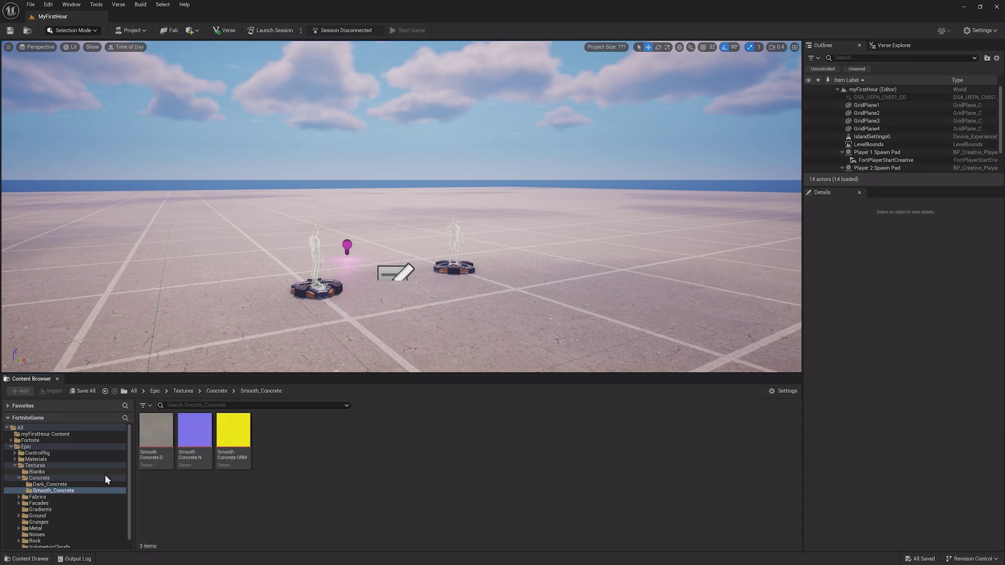
- Place the Balloon Prop Gallery from Fortnite > Galleries > Props into the level near the spawn pads
left_click(42, 441)
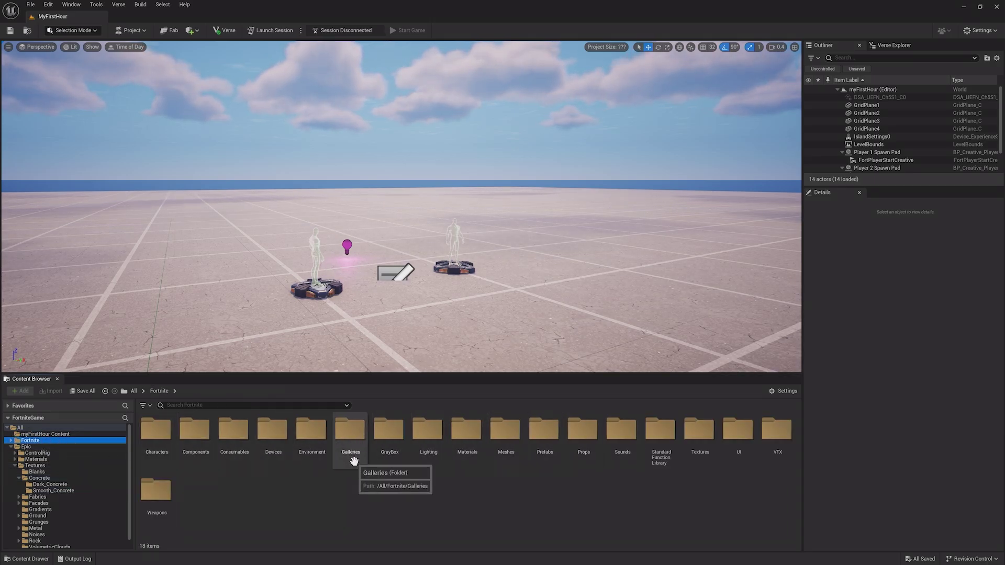
double_click(353, 458)
double_click(504, 437)
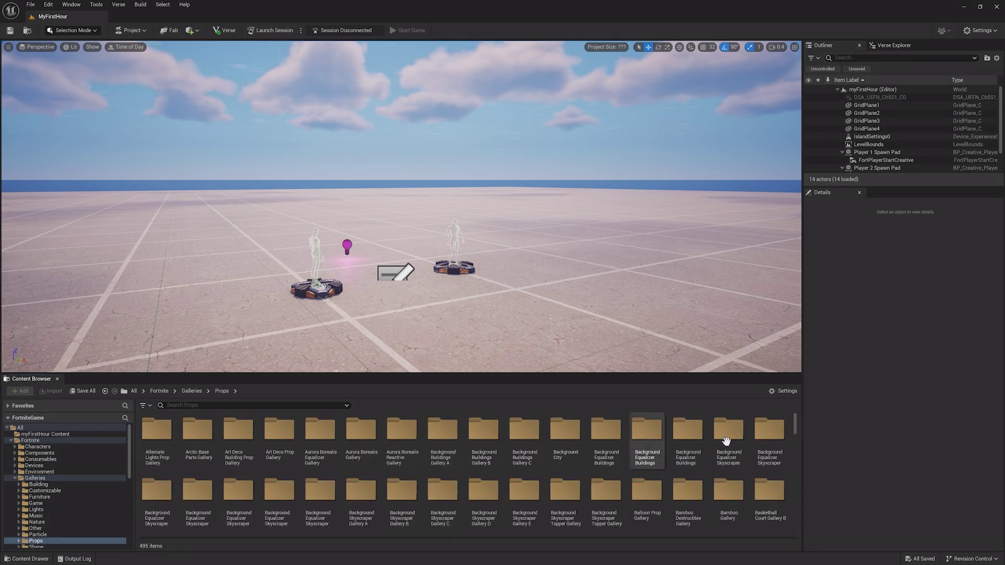
left_click_drag(799, 422, 788, 477)
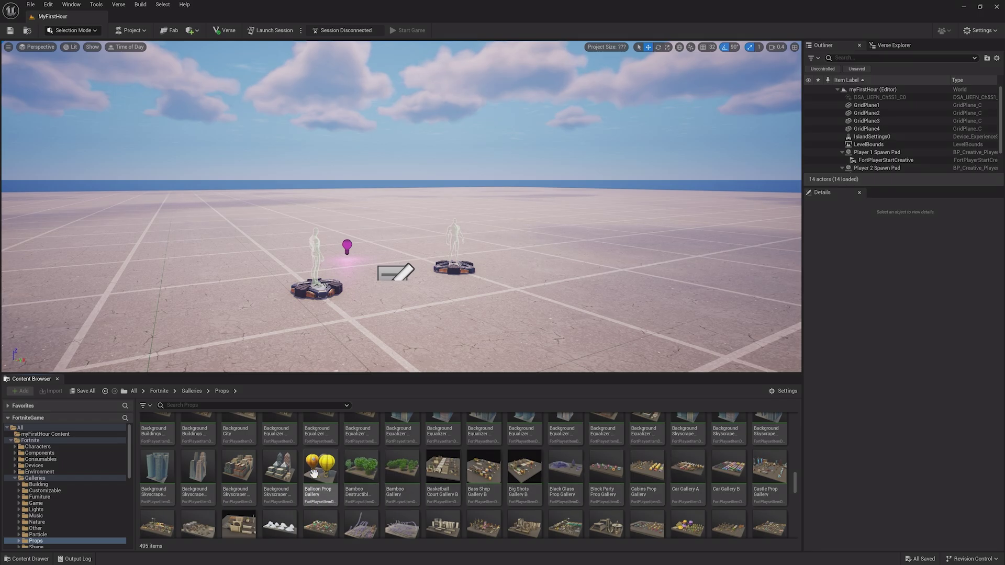
mouse_move(314, 473)
left_click_drag(314, 474, 386, 298)
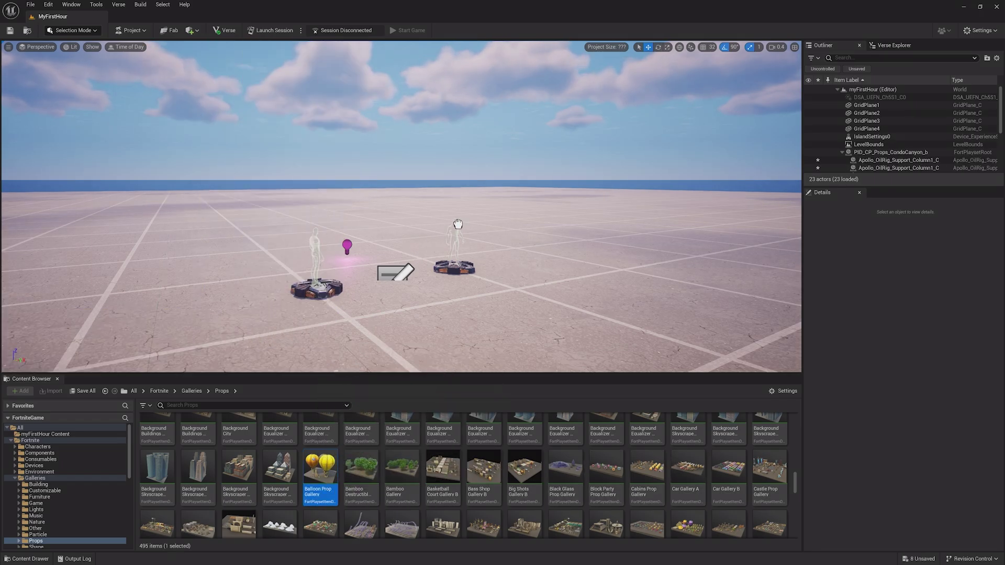
left_click_drag(461, 222, 461, 222)
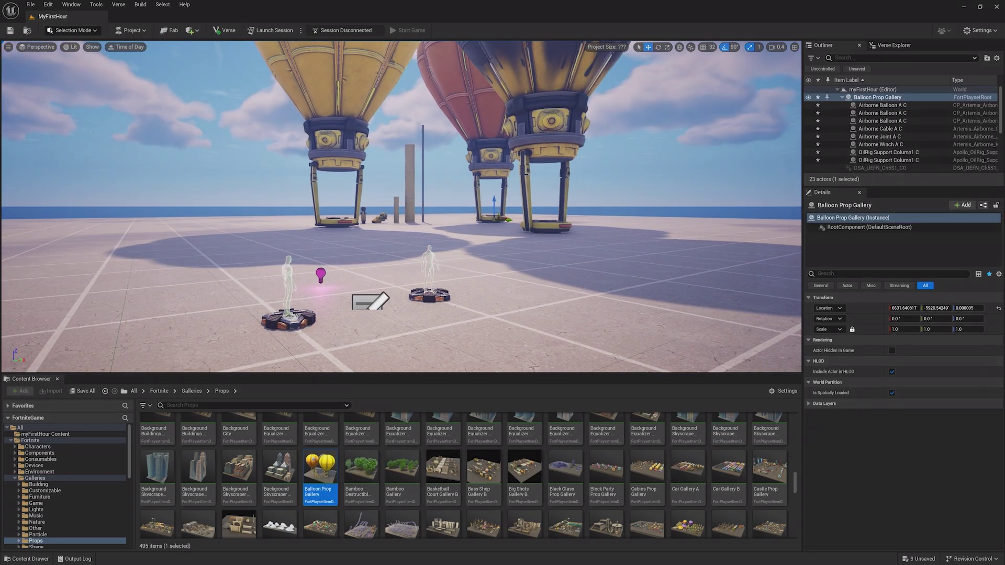
- Delete the dark blue hot-air balloon from the placed Balloon Prop Gallery
key("w")
key("e")
right_click_drag(400, 206, 444, 282)
scroll(419, 225, "up", 3)
right_click_drag(461, 235, 505, 190)
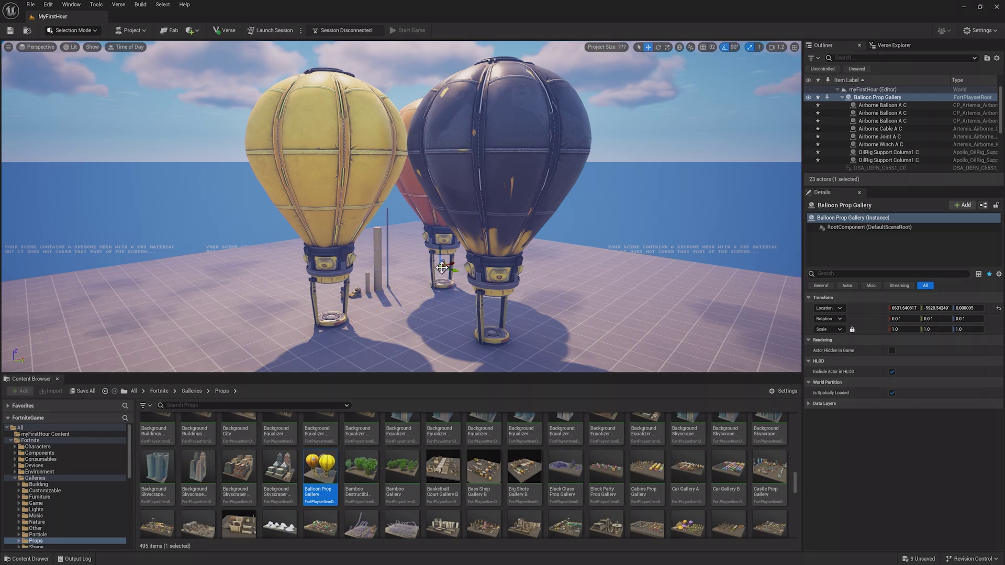
left_click(481, 182)
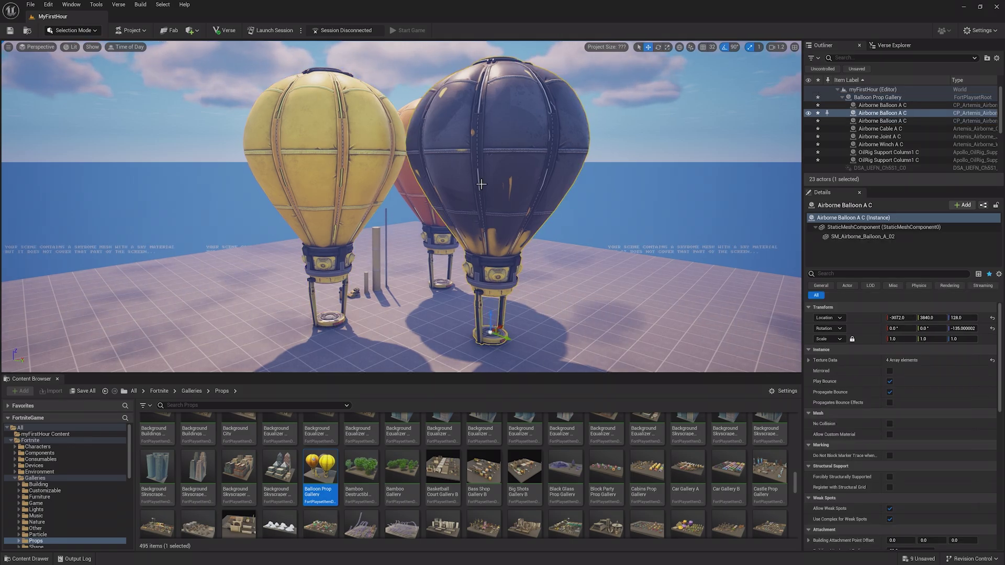
key("Delete")
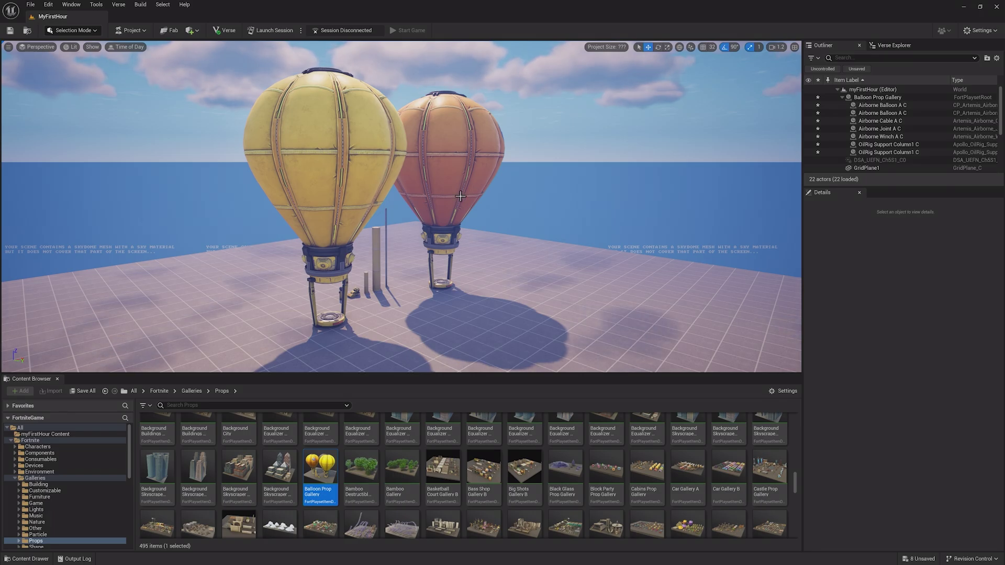
left_click(350, 204)
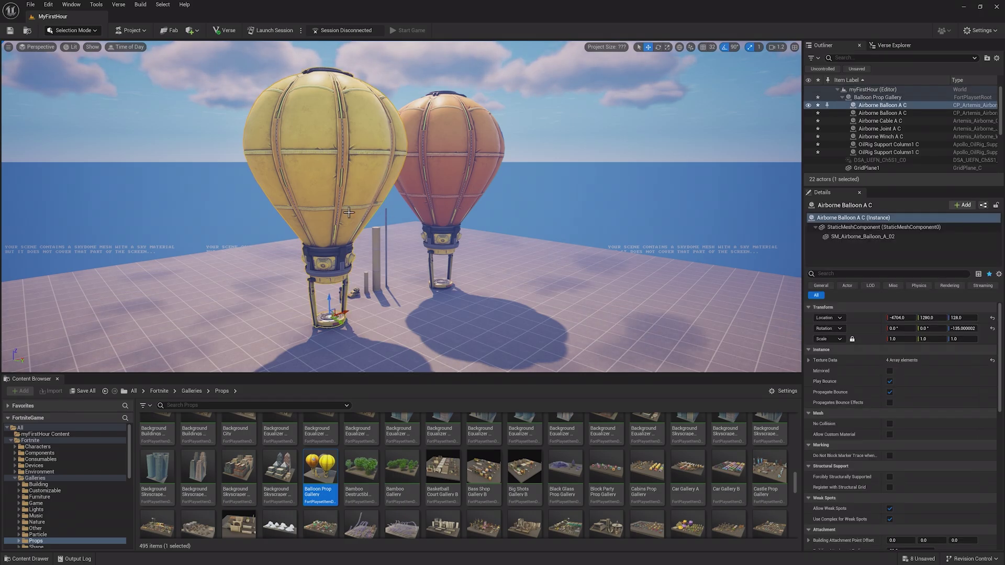
left_click(370, 257, "ctrl")
left_click(438, 205, "ctrl")
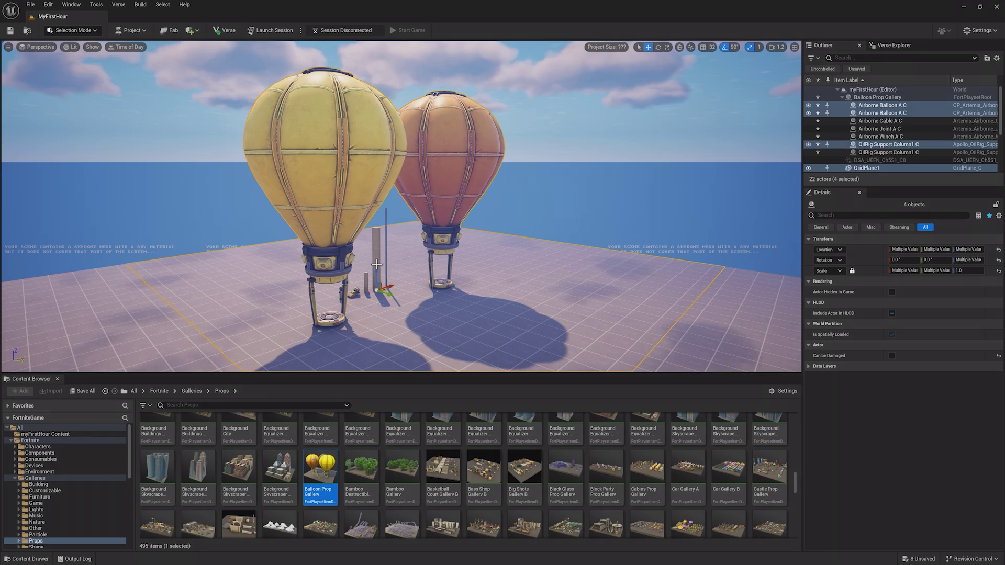
key("Escape")
left_click_drag(399, 253, 306, 327, "ctrl+alt")
left_click(395, 325, "ctrl")
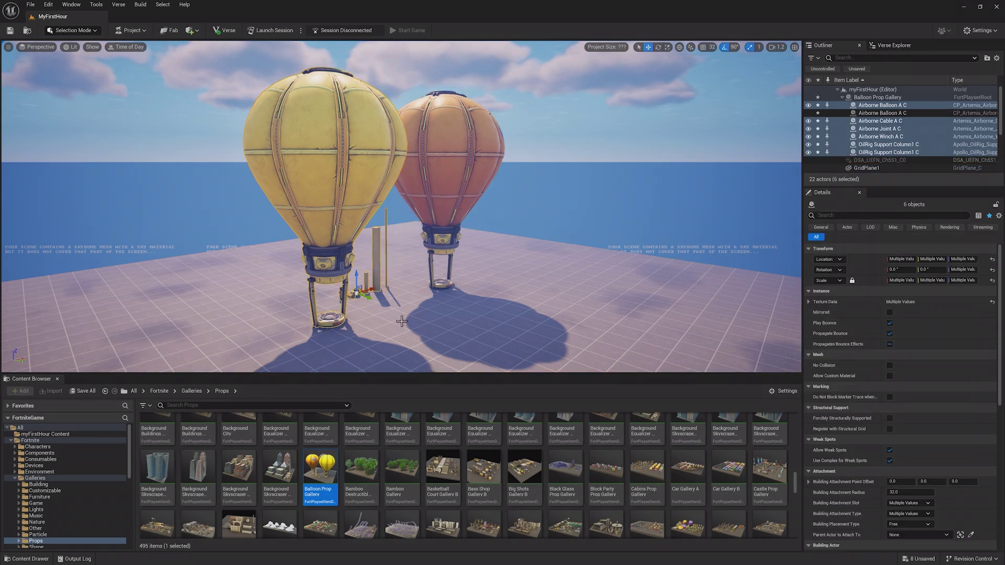
key("Escape")
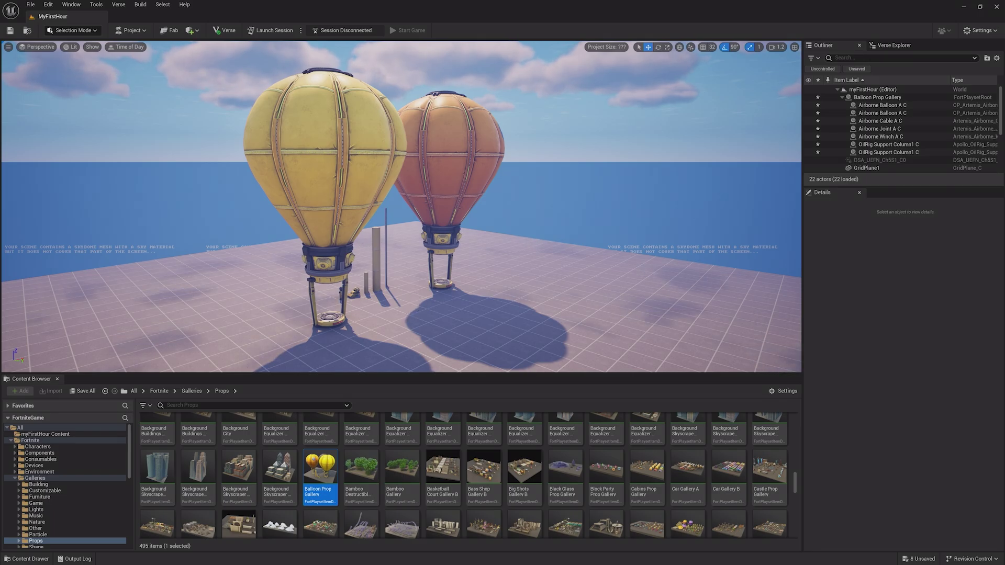
left_click(370, 247)
left_click(400, 311, "ctrl")
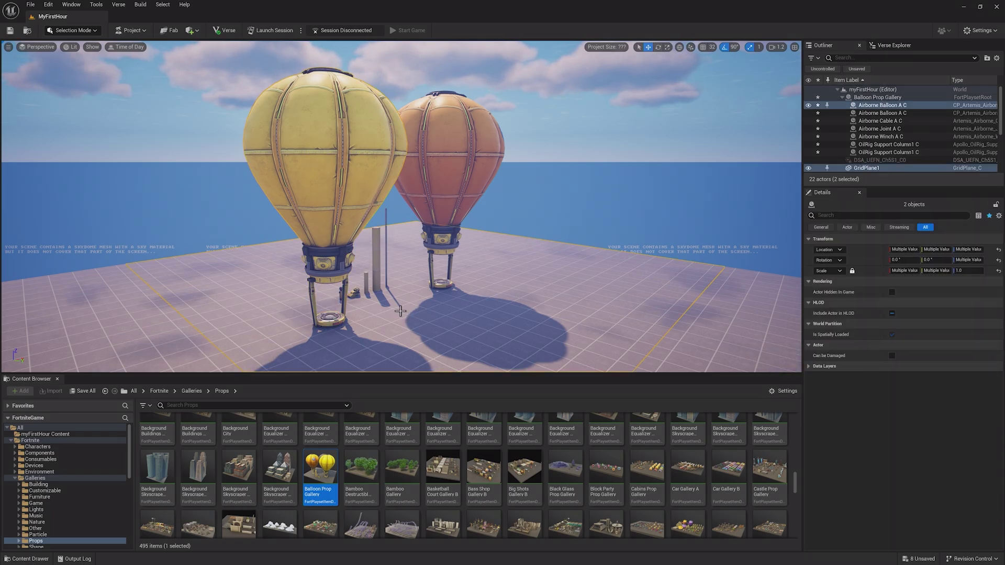
left_click(549, 307, "ctrl")
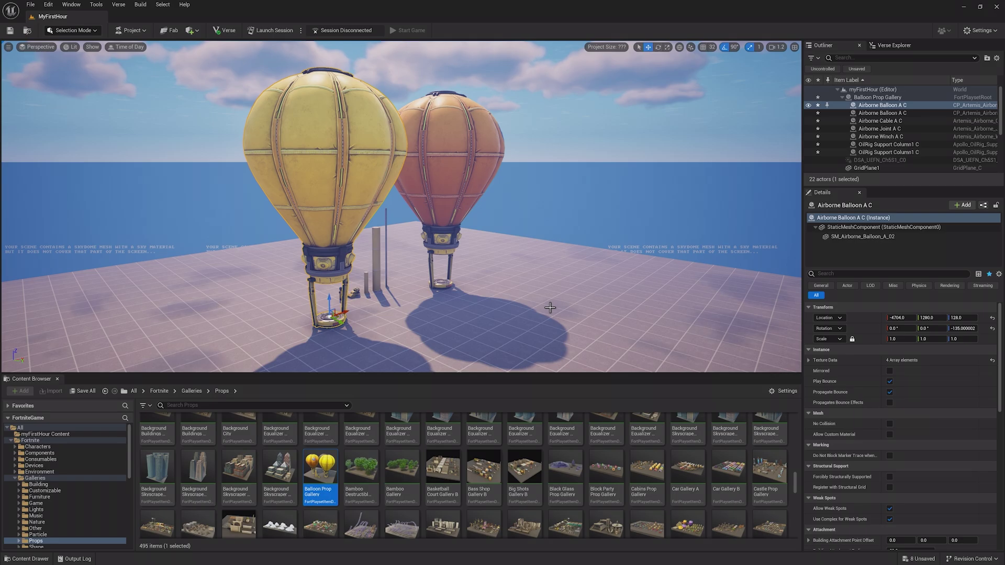
- Delete the yellow balloon together with the gallery's cable, joint, winch and both OilRig support columns, keeping only the red balloon
left_click(888, 123)
left_click(887, 129)
left_click(882, 137)
left_click(880, 145)
left_click(879, 153)
left_click(884, 106)
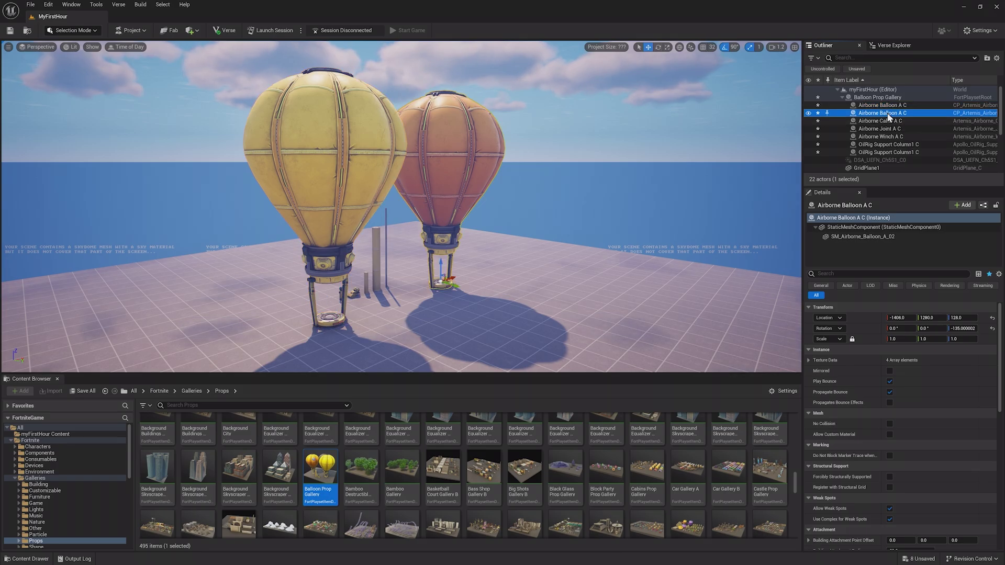
left_click(888, 122, "ctrl")
left_click(886, 129, "ctrl")
left_click(883, 137, "ctrl")
left_click(882, 145, "ctrl")
left_click(880, 152, "ctrl")
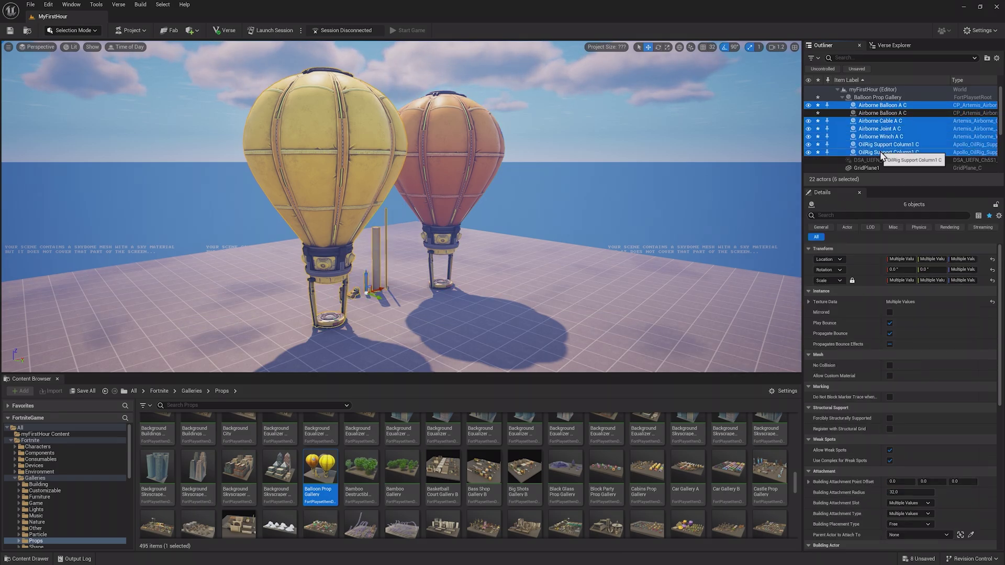
key("Delete")
- Try scaling the remaining red balloon in the viewport and undo the trial changes
left_click(443, 176)
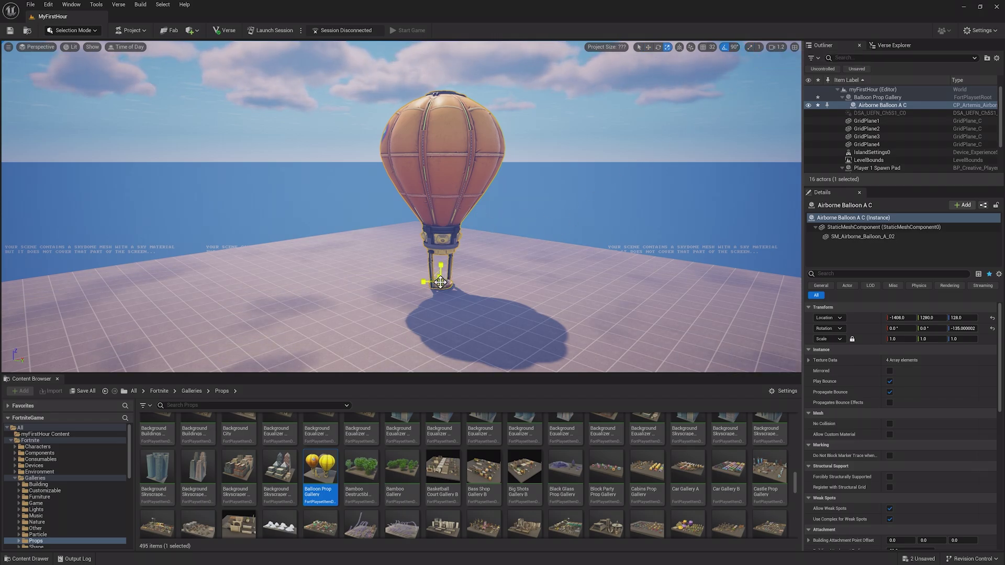
right_click_drag(442, 279, 466, 306)
key("w")
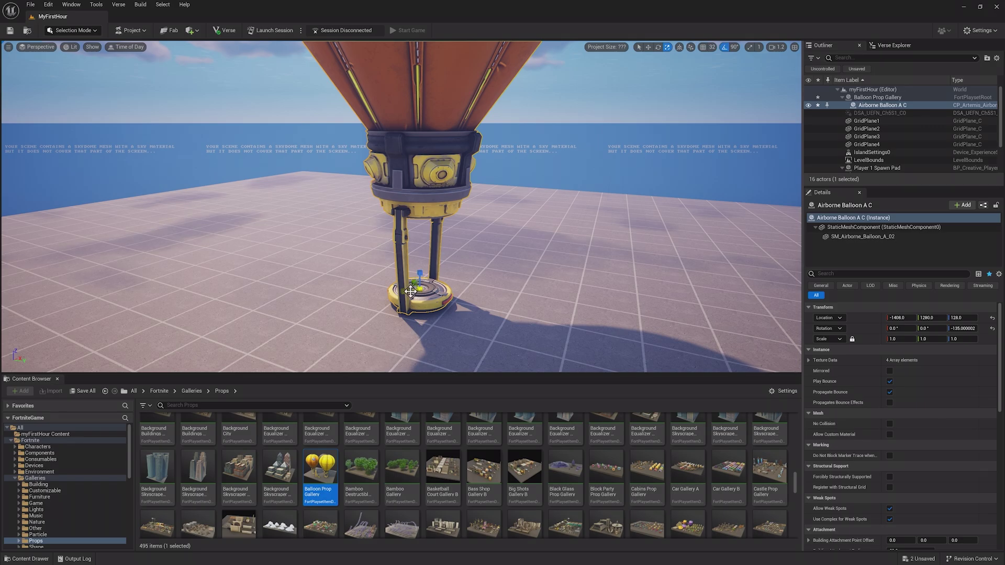
mouse_move(408, 292)
left_mouse_down()
mouse_move(439, 288)
mouse_move(376, 296)
mouse_move(420, 233)
mouse_move(420, 253)
mouse_move(392, 264)
mouse_move(422, 289)
left_mouse_up()
key("ctrl+z")
key("ctrl+z")
key("ctrl+z")
right_click_drag(422, 290, 409, 246)
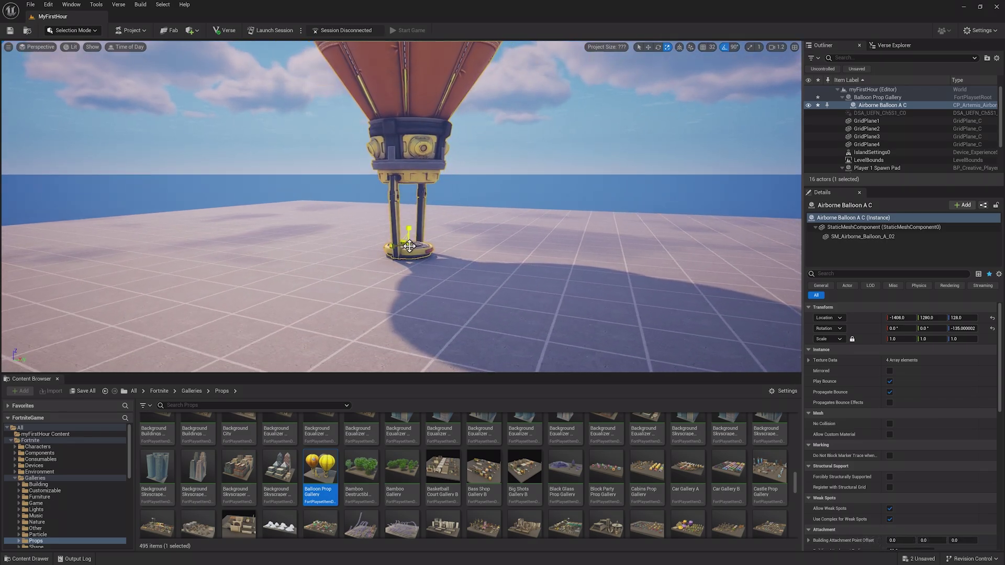
mouse_move(409, 246)
left_mouse_down()
mouse_move(410, 233)
mouse_move(409, 297)
mouse_move(410, 230)
mouse_move(408, 248)
left_mouse_up()
right_click_drag(408, 248, 427, 255)
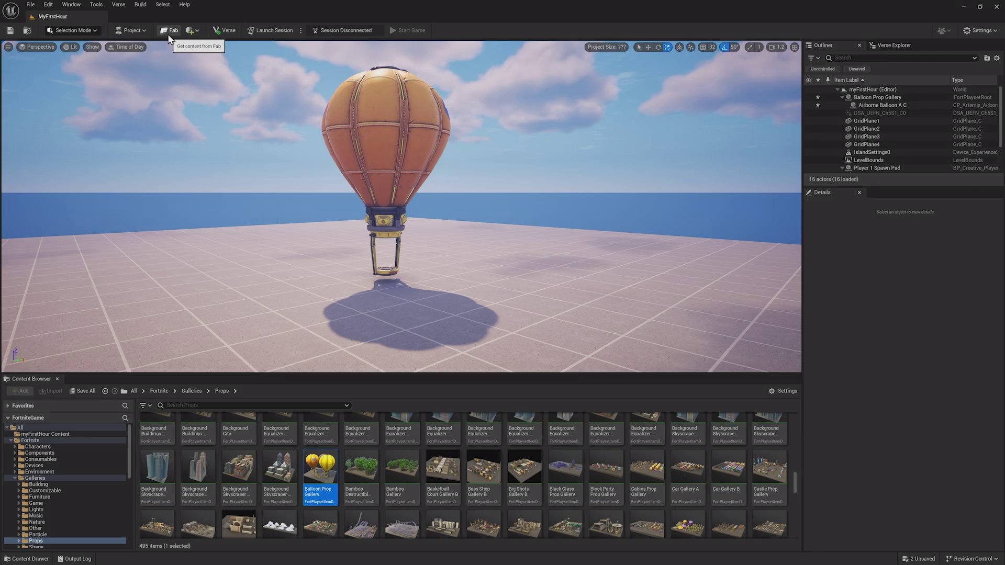
- Open the Fab asset library from the myFirstHour Content folder and browse its featured packs
left_click(93, 435)
right_click(308, 463)
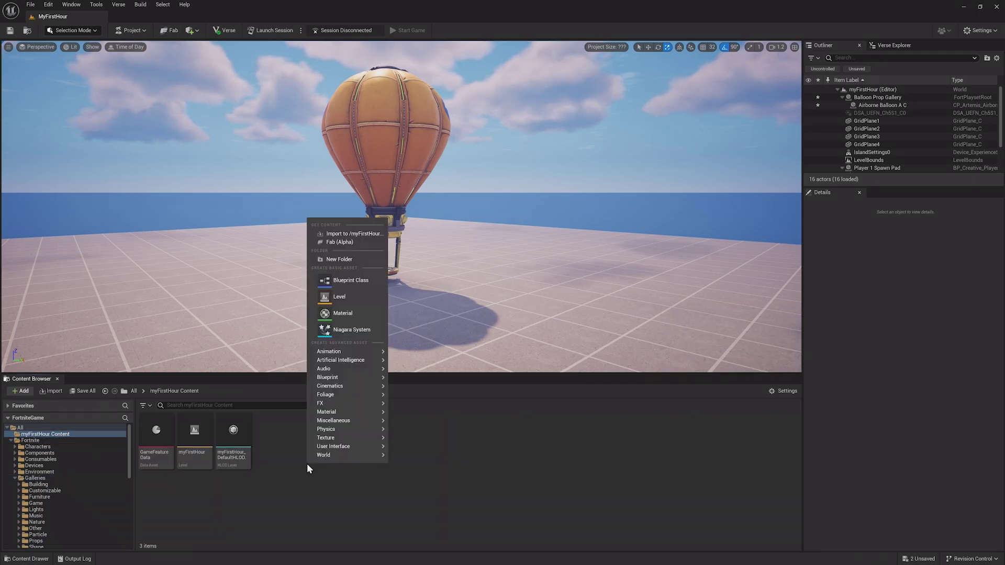
left_click(373, 244)
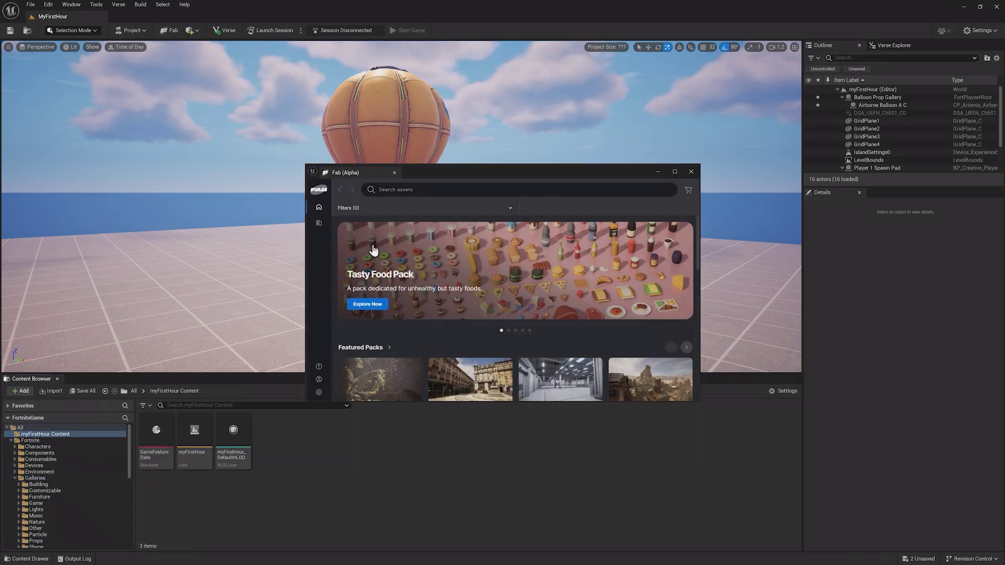
scroll(686, 252, "down", 1)
scroll(699, 254, "down", 2)
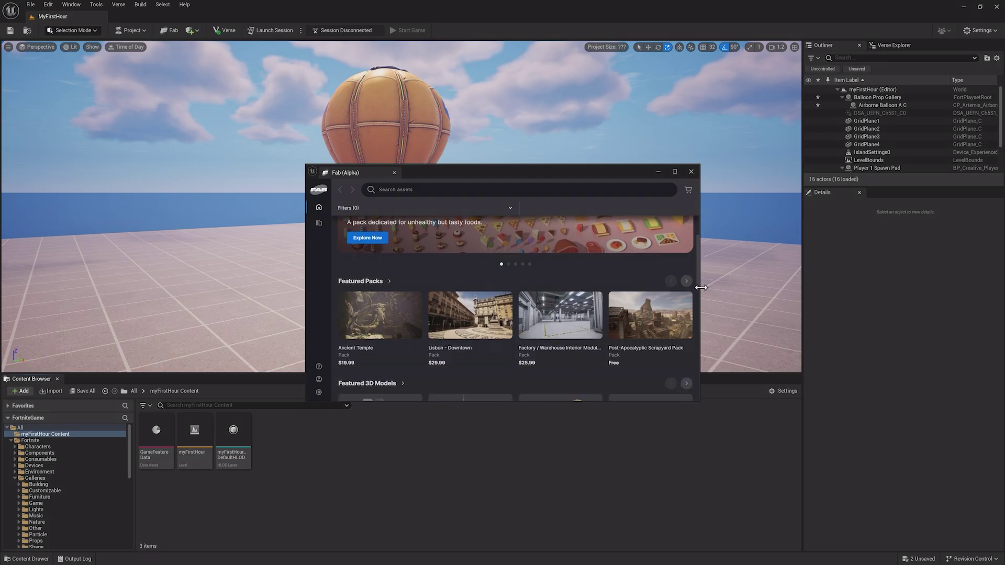
scroll(697, 281, "down", 2)
scroll(667, 226, "up", 5)
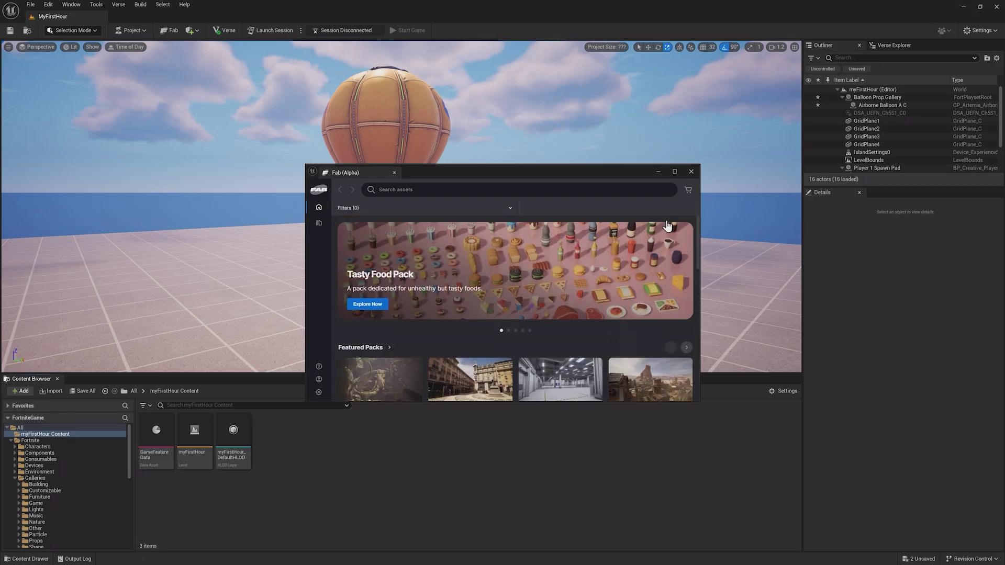
- Search Fab for "Wagon", place the first free Mine Cart model on the ground beside the balloon and frame it in the viewport
left_click(586, 189)
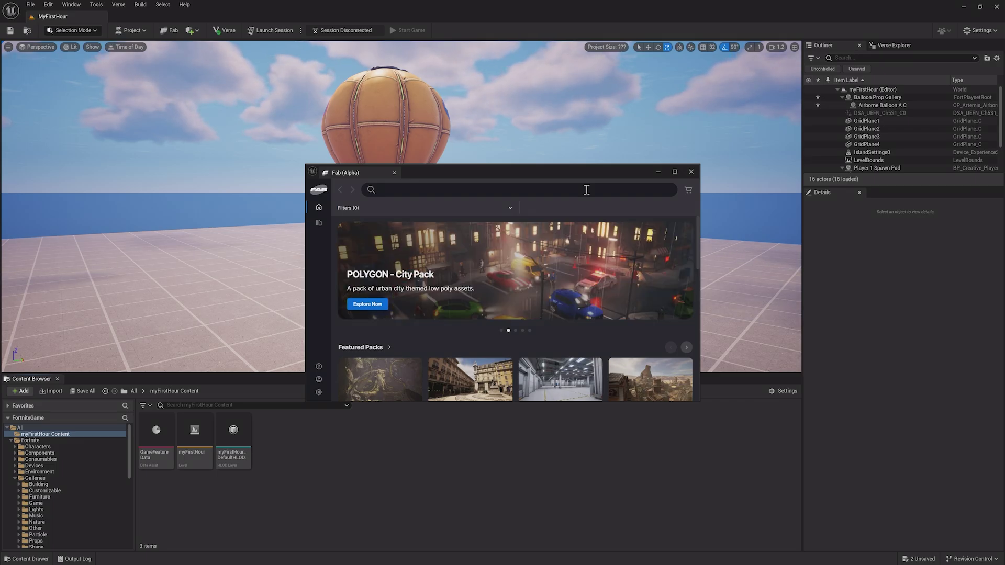
type("Wagon")
key("Return")
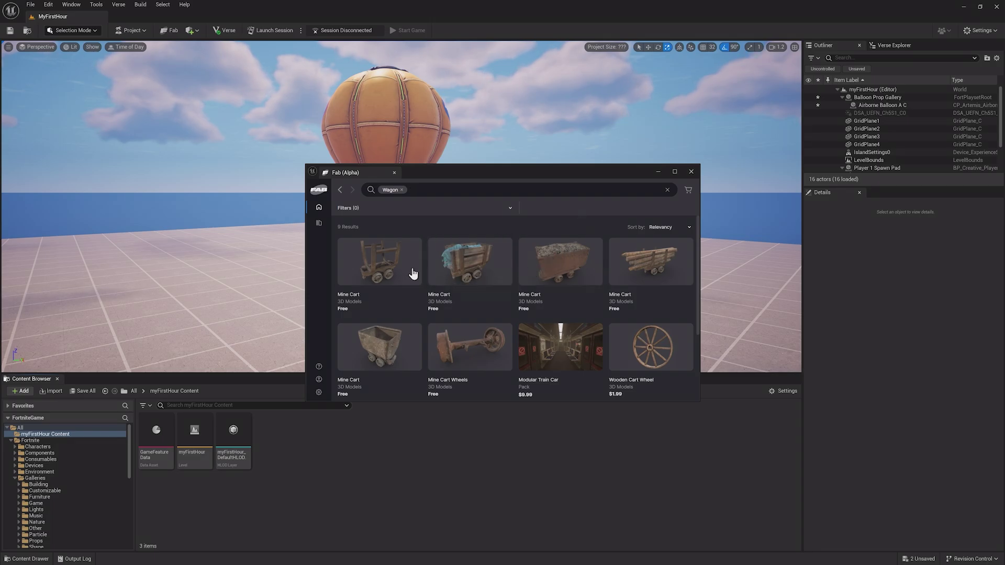
left_click_drag(385, 271, 256, 294)
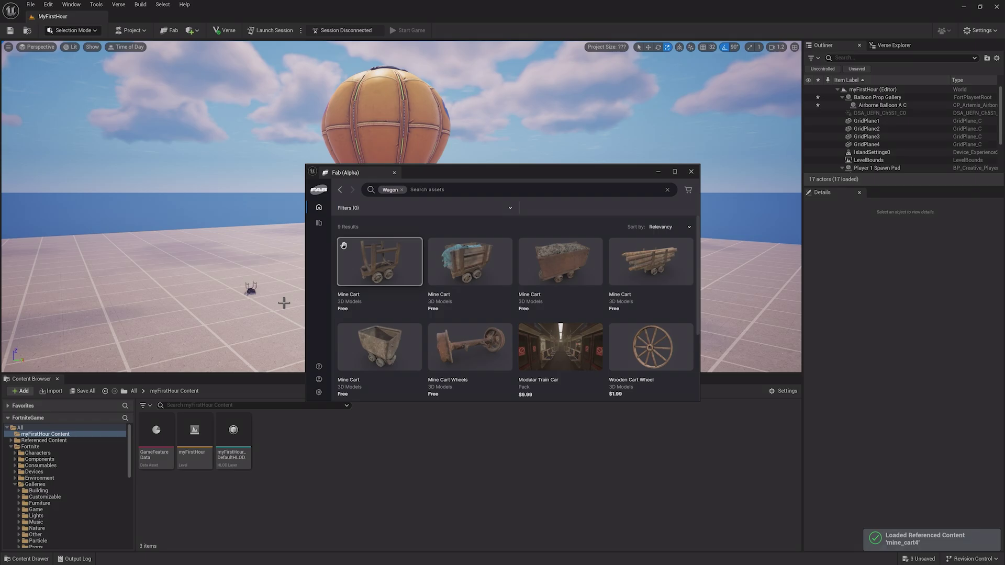
left_click(253, 289)
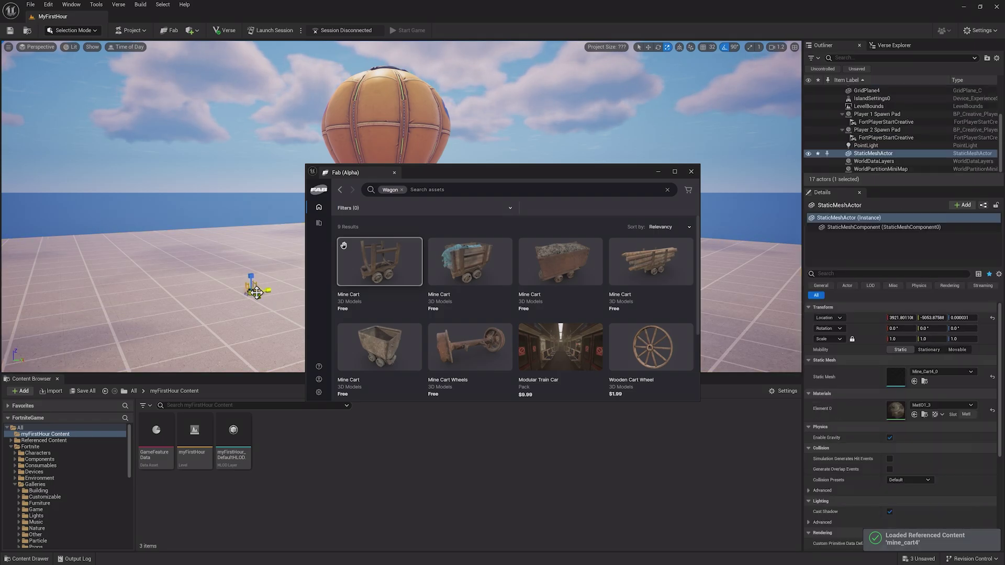
key("w")
key("f")
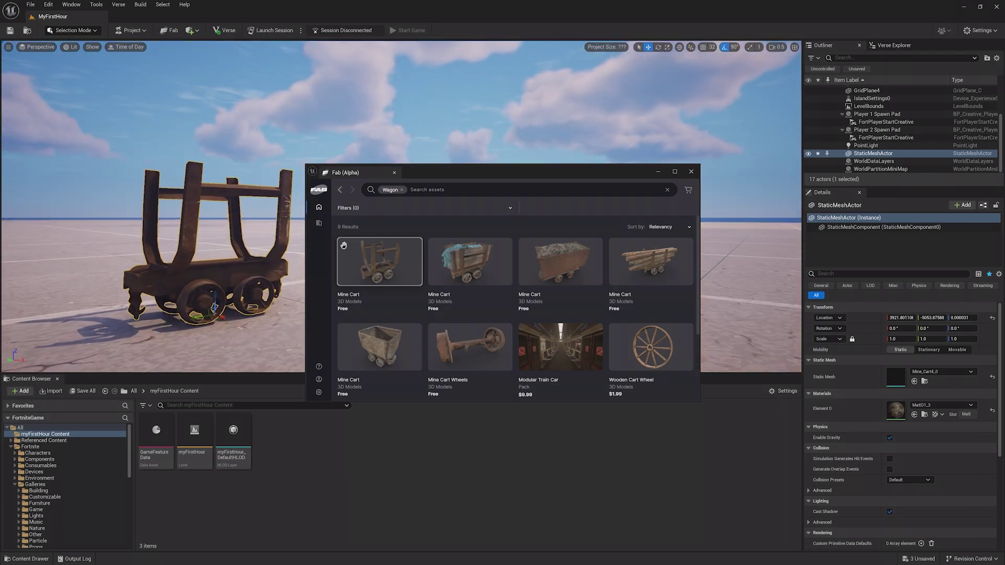
left_click(365, 283)
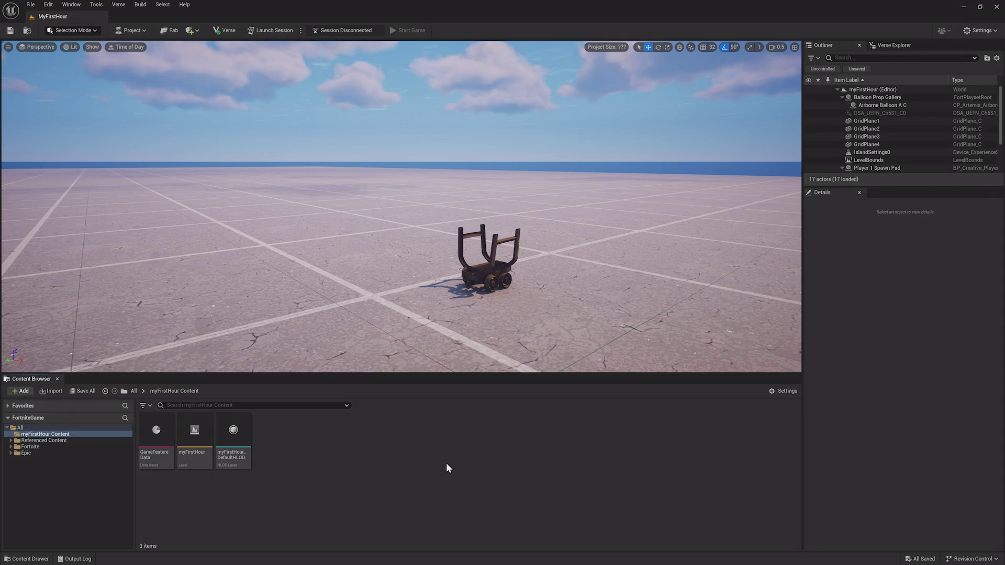
- Create a Meshes folder in the myFirstHour content and a HayBale folder inside it
right_click(365, 456)
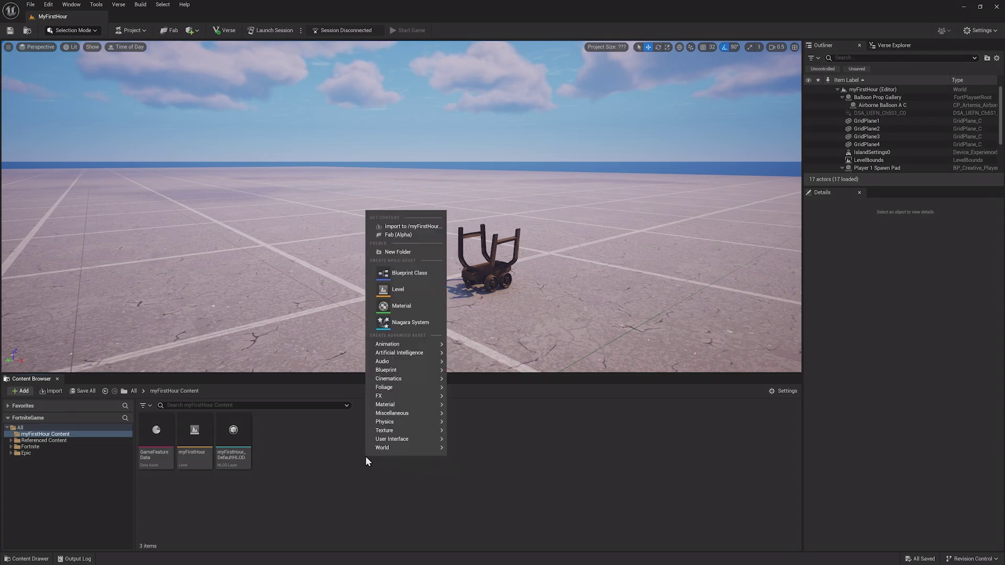
left_click(424, 255)
type("Meshes")
key("Return")
double_click(157, 434)
right_click(209, 460)
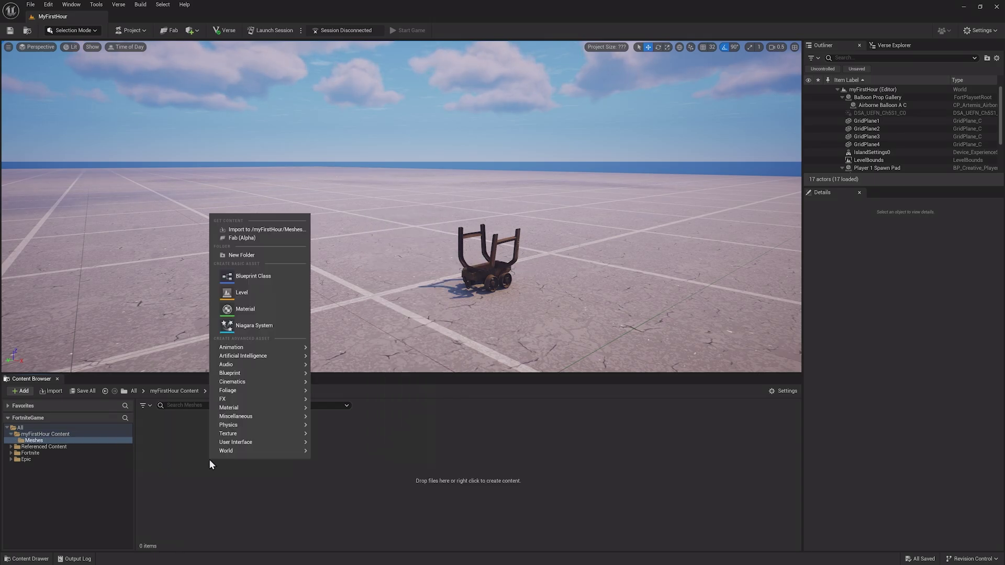
left_click(283, 255)
type("HayBale")
key("Return")
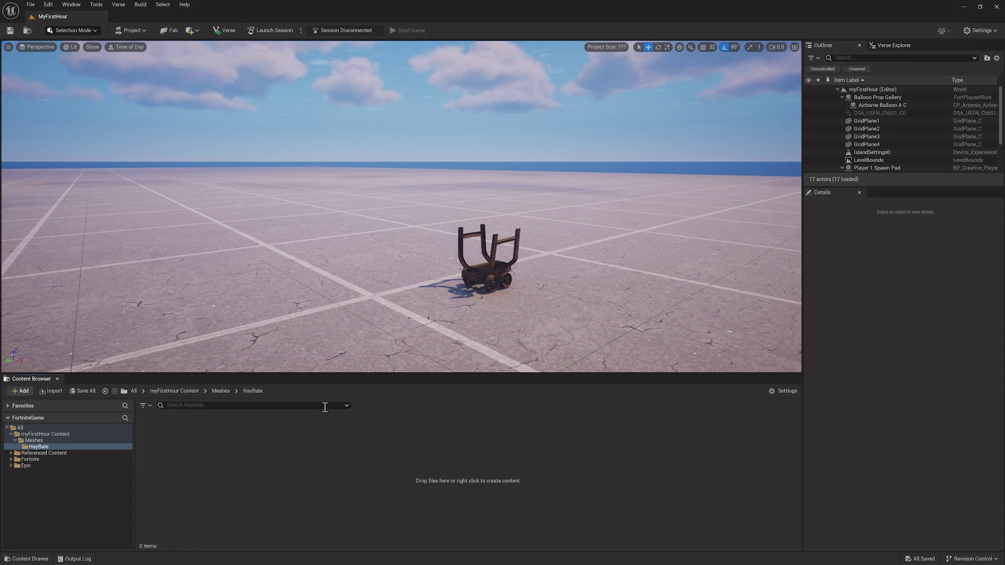
- Import the hay bale model.fbx from X:\UEFN\haybale into the HayBale folder
right_click(359, 429)
left_click(444, 270)
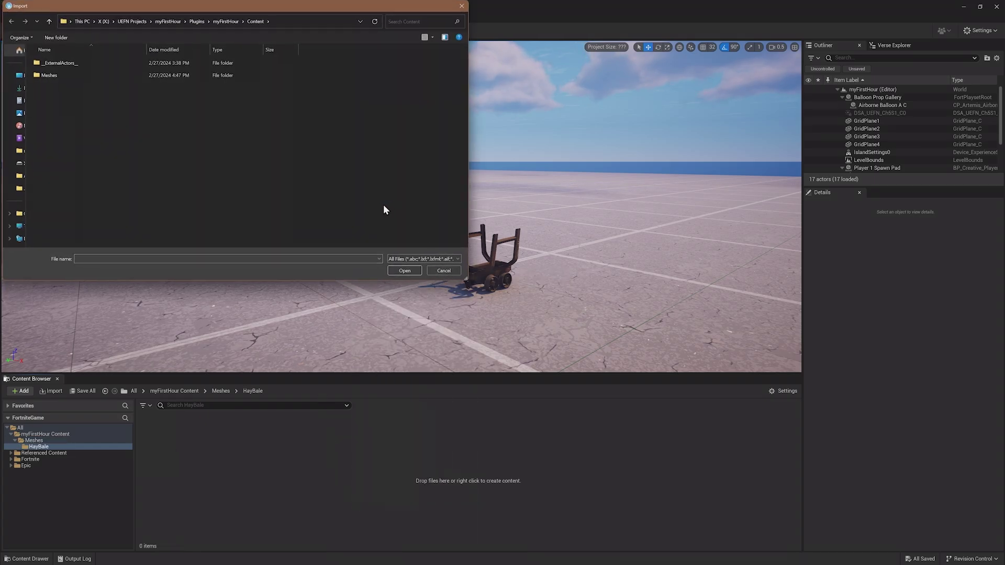
left_click(322, 22)
type("X:\\UEFN")
key("Return")
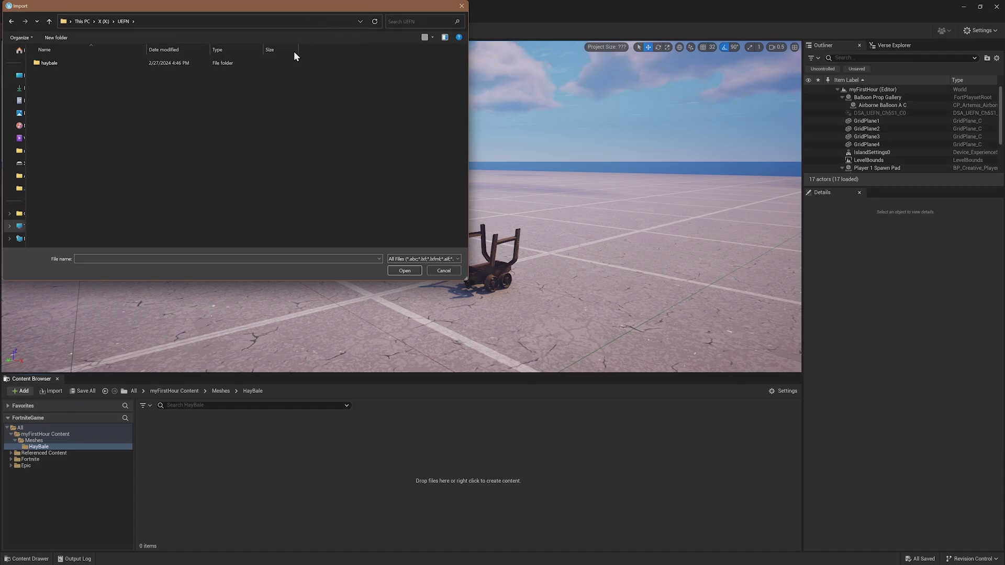
double_click(262, 65)
double_click(83, 75)
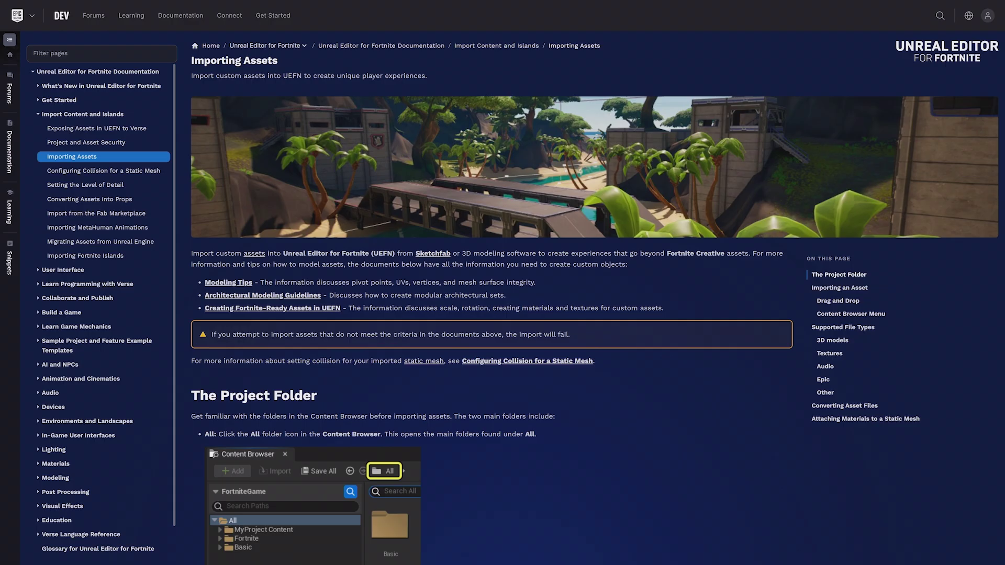
- Read through the Importing Assets page of the Unreal Editor for Fortnite documentation
scroll(594, 314, "down", 1)
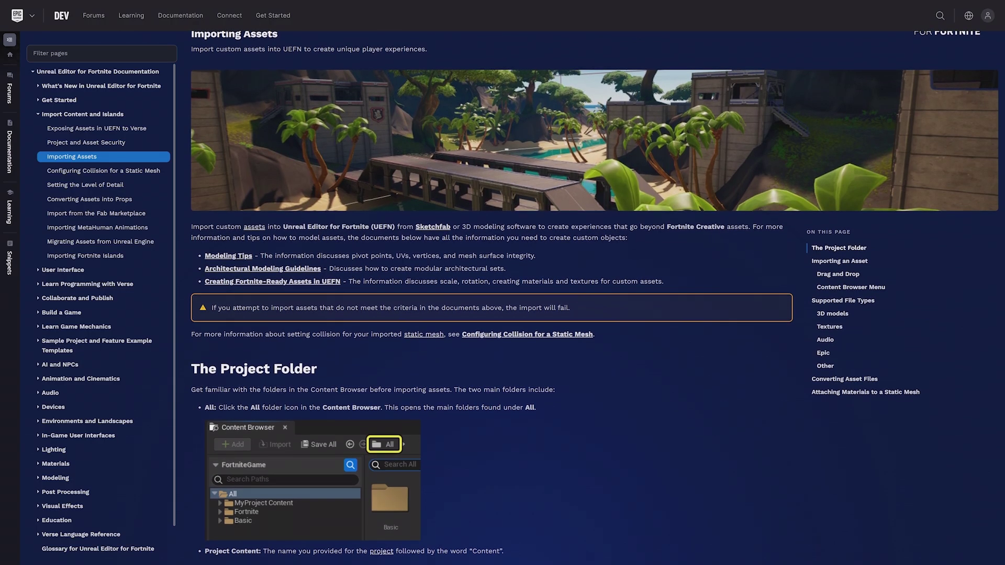
scroll(594, 299, "down", 1)
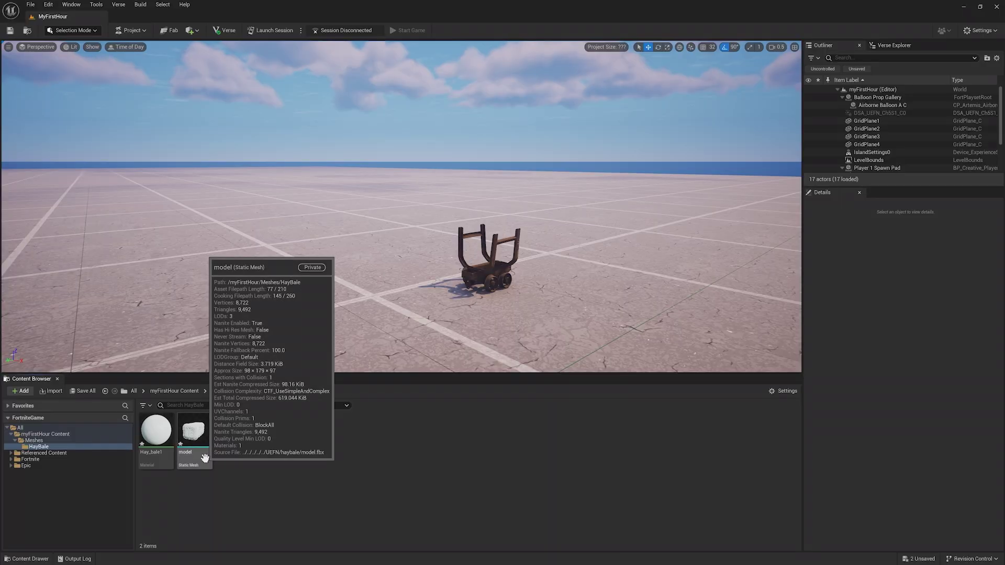
- Inspect the imported hay bale static mesh and its material in the mesh editor, and close the editor
double_click(206, 459)
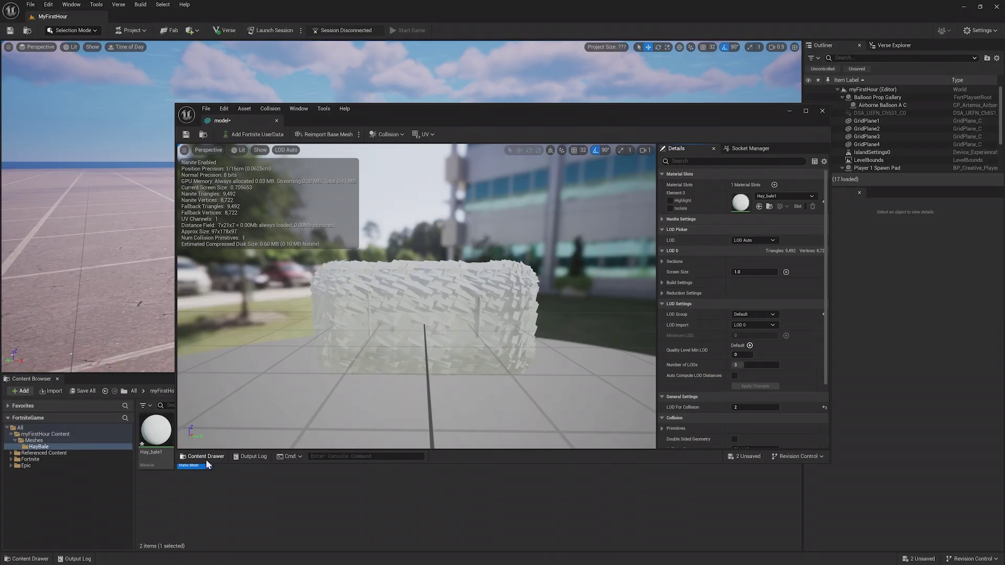
scroll(441, 417, "down", 2)
mouse_move(441, 417)
right_mouse_down()
mouse_move(474, 419)
mouse_move(441, 417)
right_mouse_up()
key("d")
key("a")
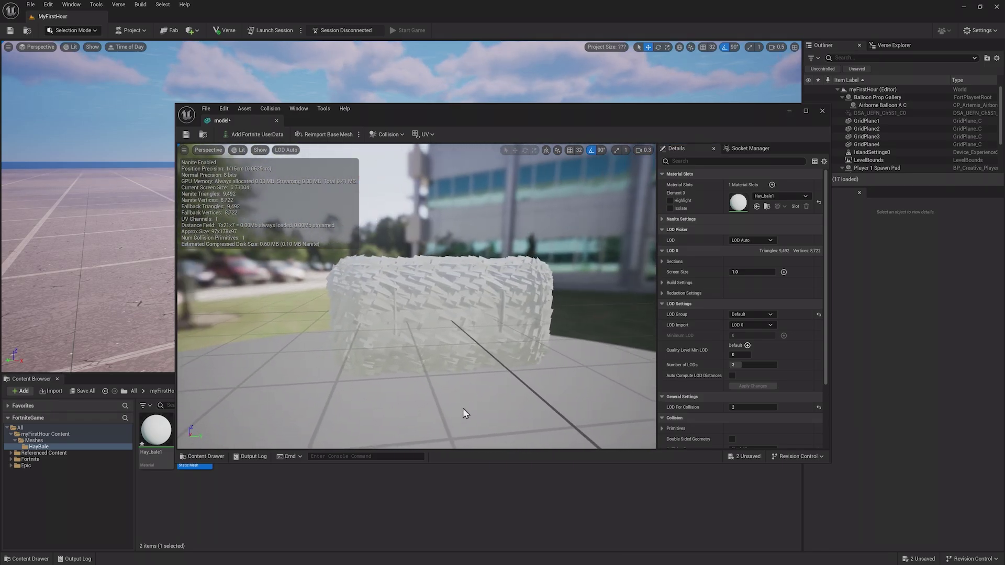
left_click(821, 111)
- Import all files from the haybale textures folder into the HayBale content folder
right_click(365, 447)
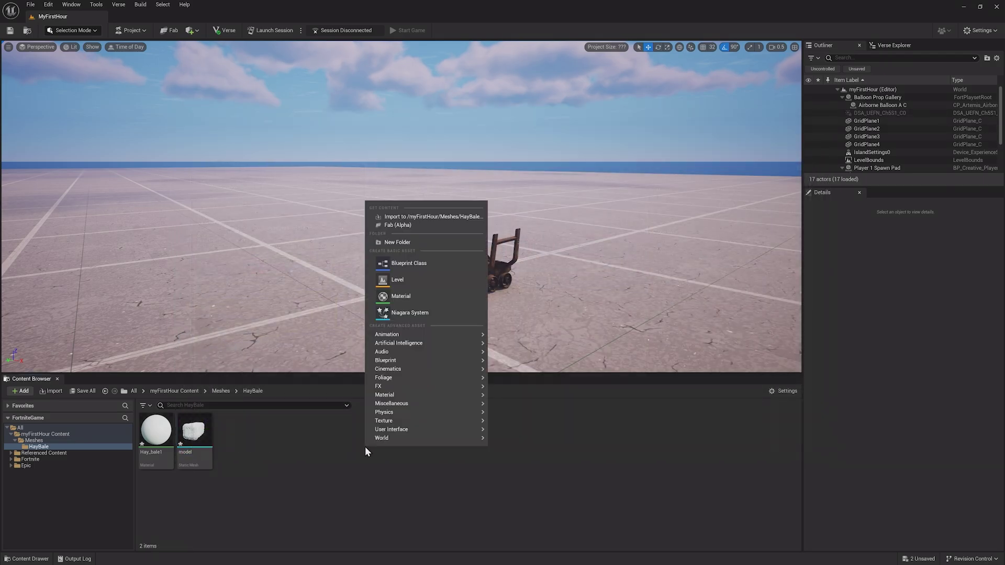
left_click(461, 216)
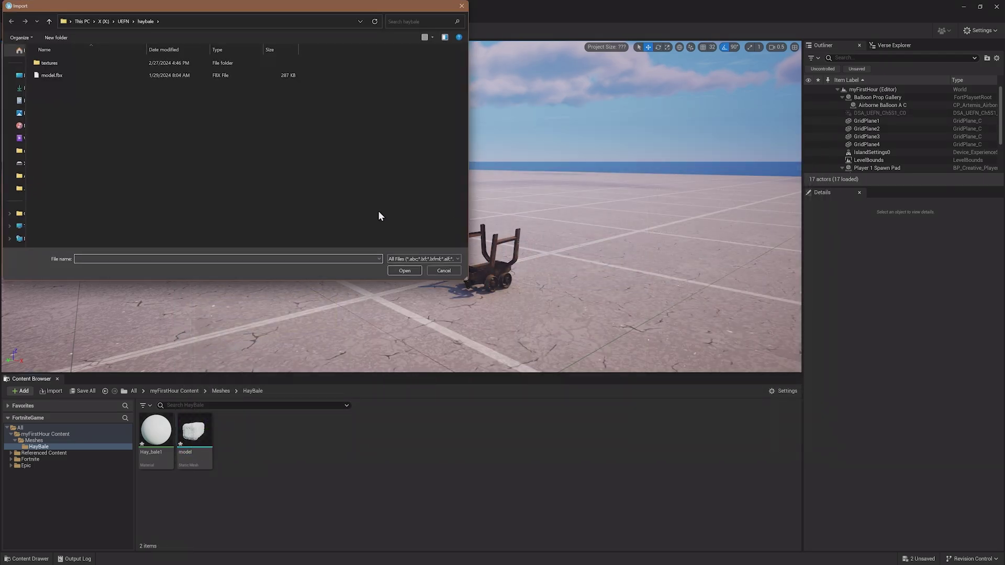
double_click(65, 65)
left_click(212, 90)
key("ctrl+a")
left_click(393, 271)
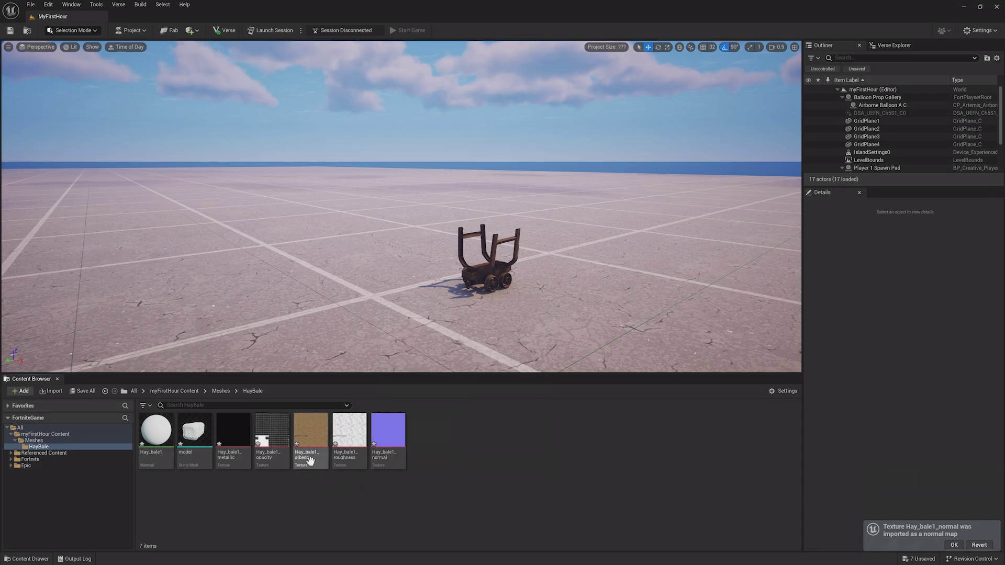
mouse_move(231, 458)
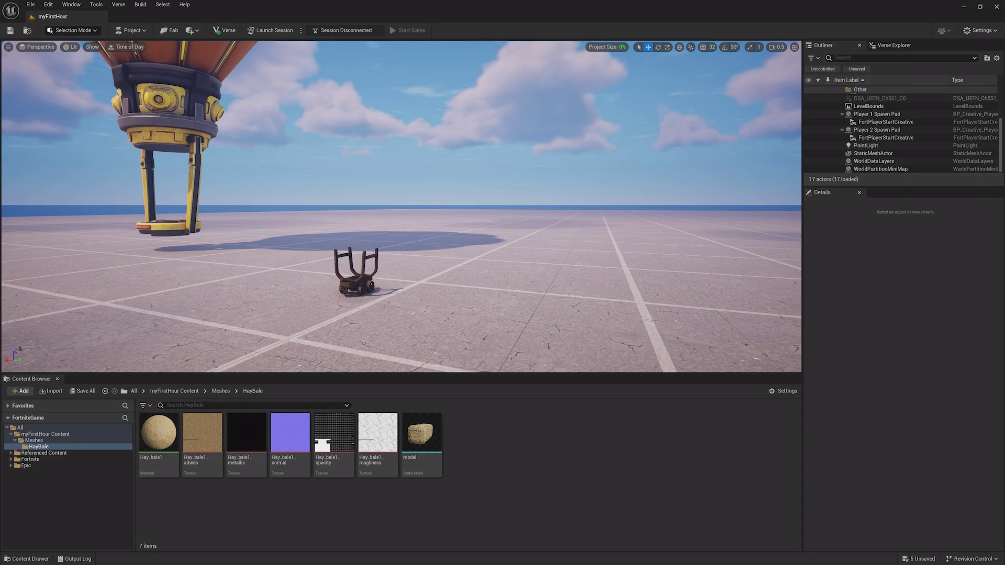
- Place the textured hay bale model beside the mine cart and duplicate it into a stacked group of six bales
left_click_drag(422, 437, 457, 227)
left_click_drag(436, 435, 332, 273)
right_click_drag(350, 296, 283, 324)
left_click_drag(348, 312, 544, 234, "alt")
left_click(560, 287)
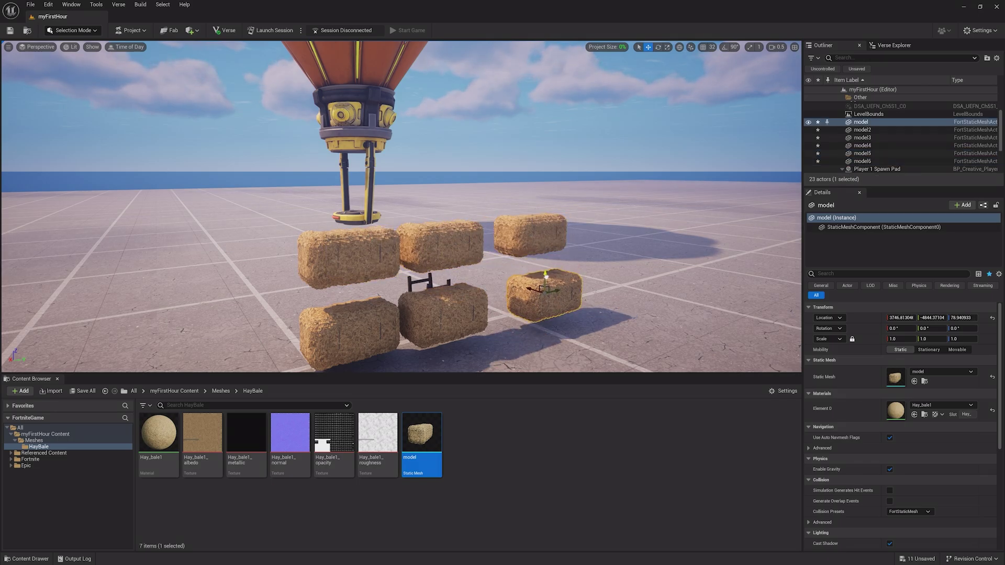
left_click_drag(548, 294, 545, 294)
right_click_drag(545, 295, 777, 312)
key("a")
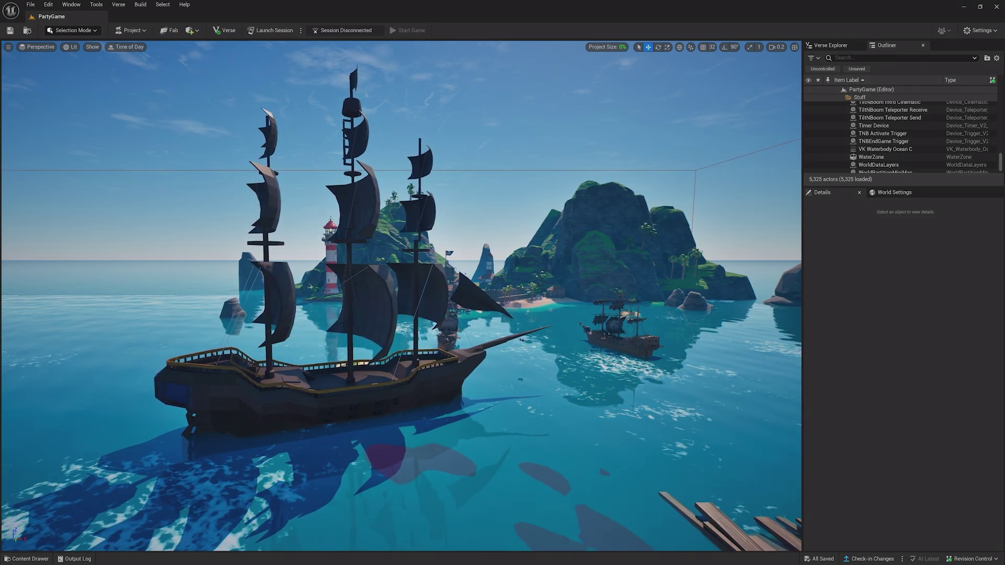
- Switch to the PartyGame project, select the large pirate ship and locate its static mesh in the project content
right_click_drag(710, 404, 711, 405)
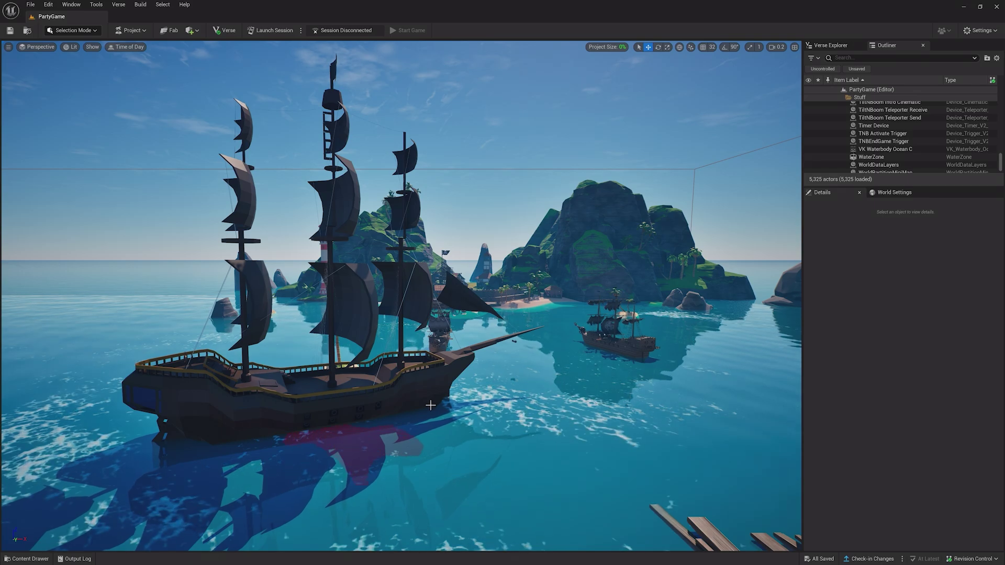
left_click(413, 399)
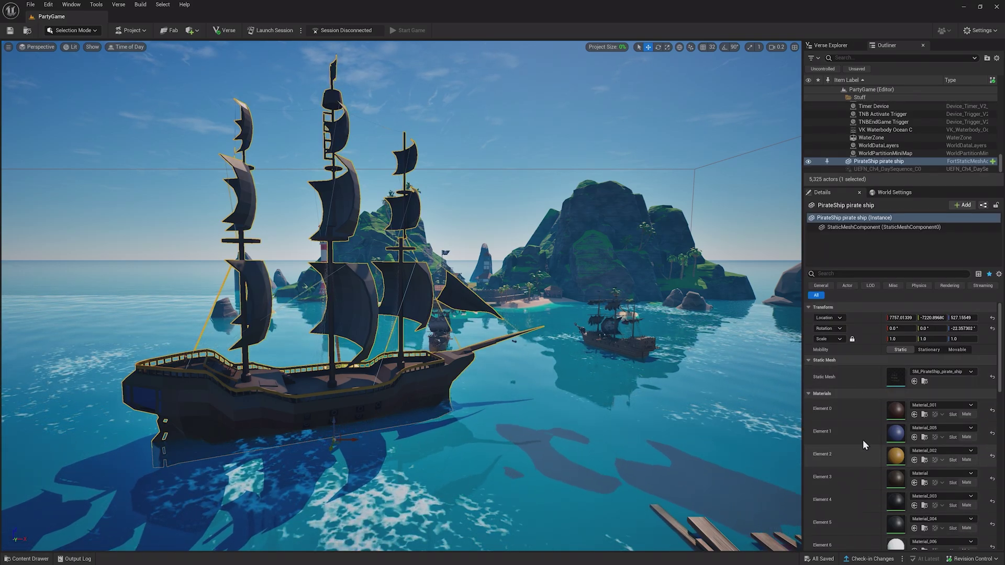
left_click(924, 381)
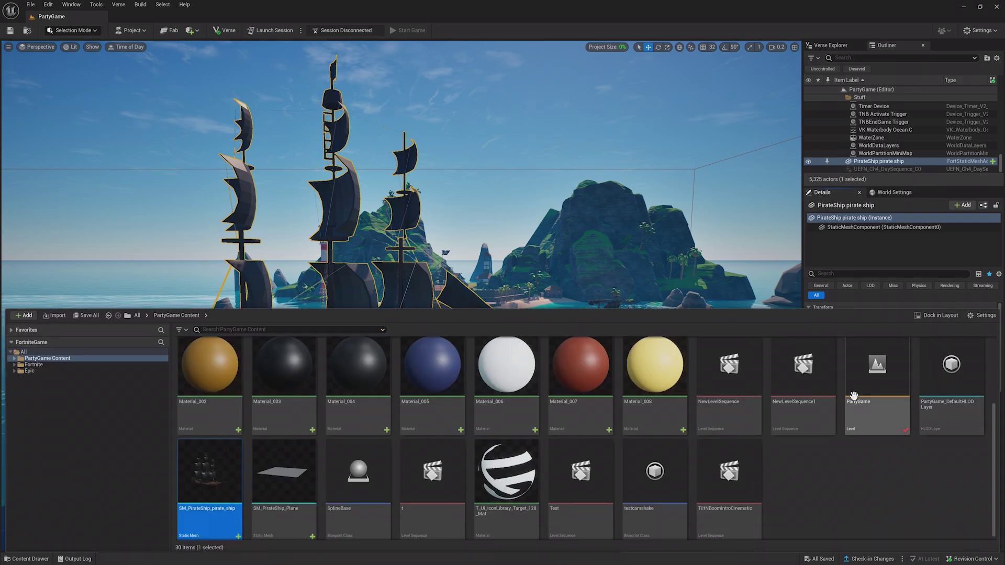
- Migrate SM_PirateShip_pirate_ship together with its listed materials to the Content folder of the myFirstHour project
right_click(220, 511)
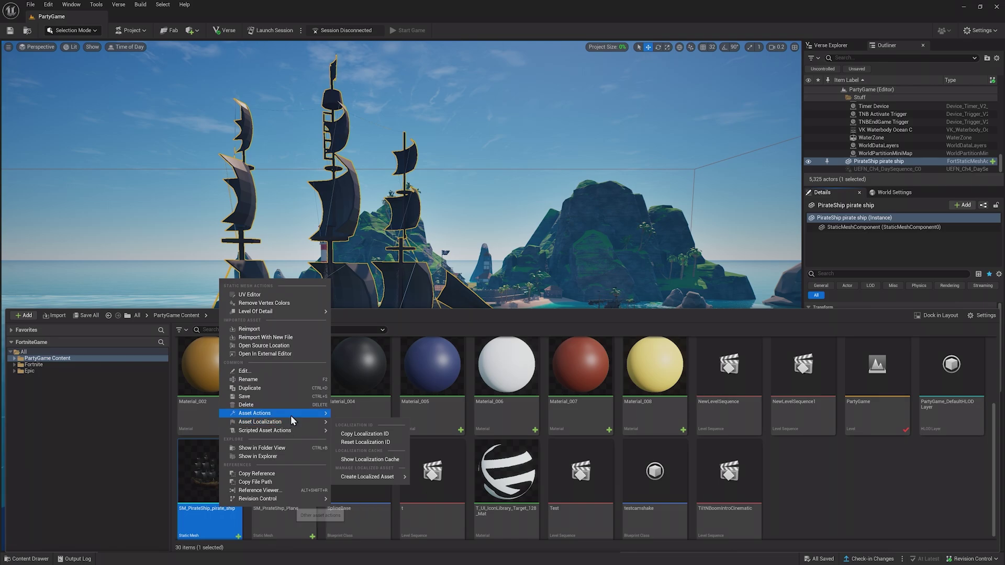
mouse_move(327, 418)
left_click(367, 459)
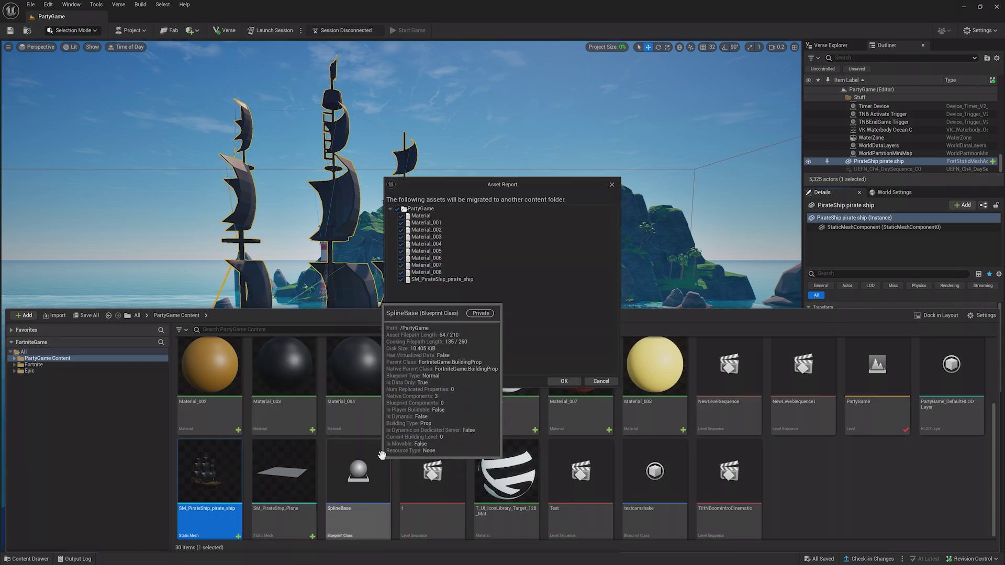
left_click(563, 381)
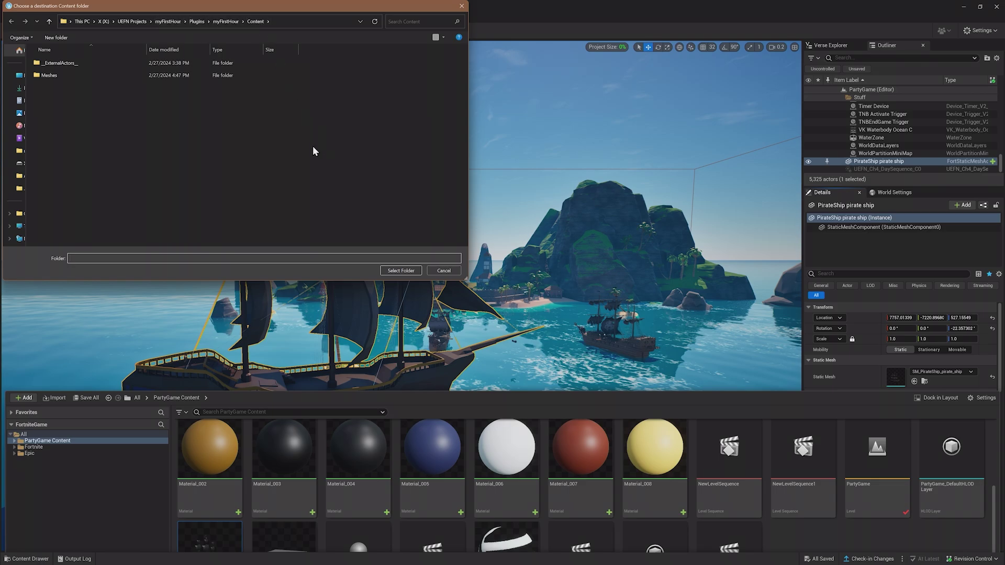
left_click(401, 270)
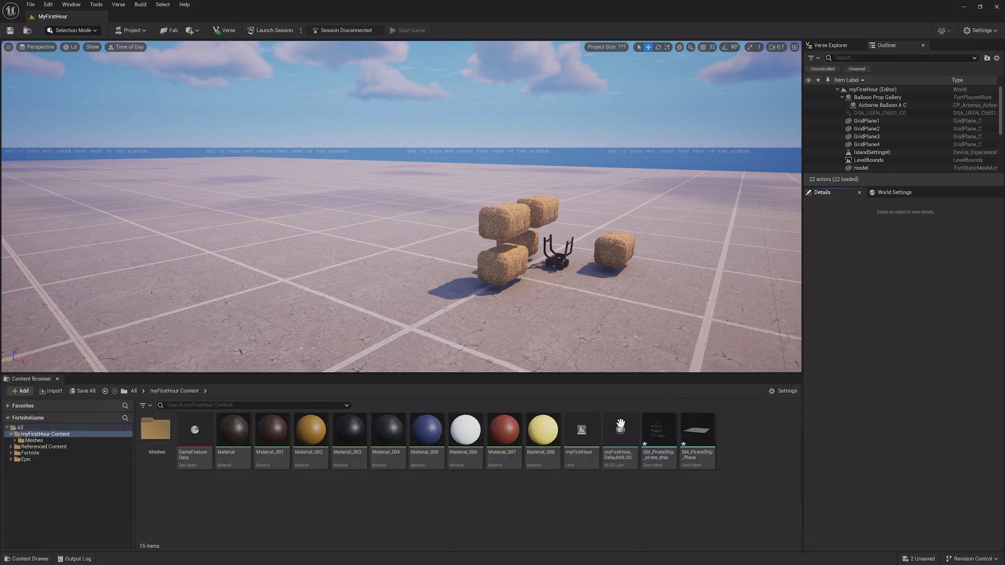
- Place the migrated SM_PirateShip_pirate_ship static mesh on the ground of the myFirstHour level
left_click_drag(659, 436, 285, 189)
mouse_move(285, 188)
right_mouse_down()
mouse_move(285, 146)
mouse_move(272, 144)
mouse_move(285, 154)
mouse_move(288, 202)
right_mouse_up()
scroll(285, 154, "down", 1)
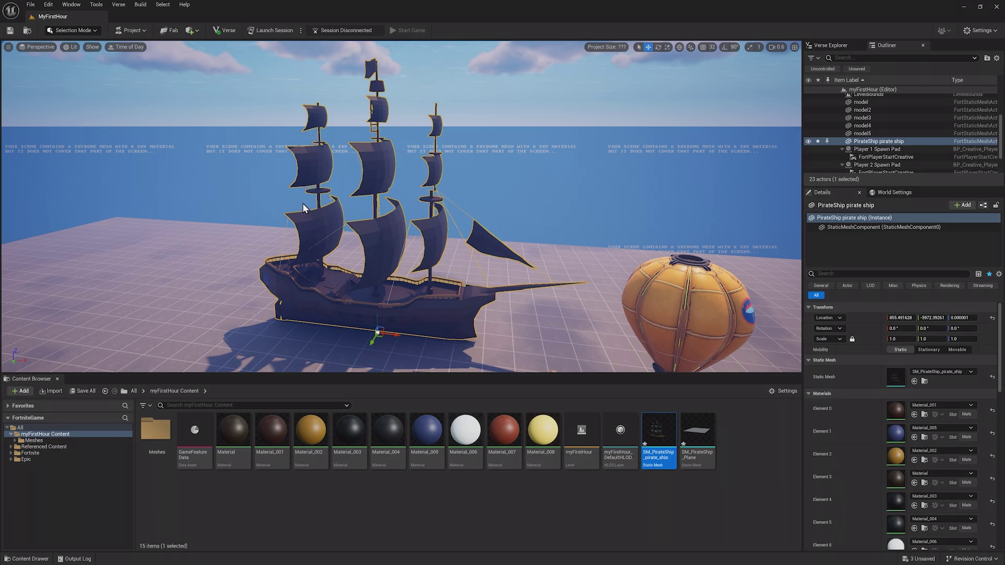
- Create a Building Prop blueprint class named PirateShip in the myFirstHour content
right_click(678, 507)
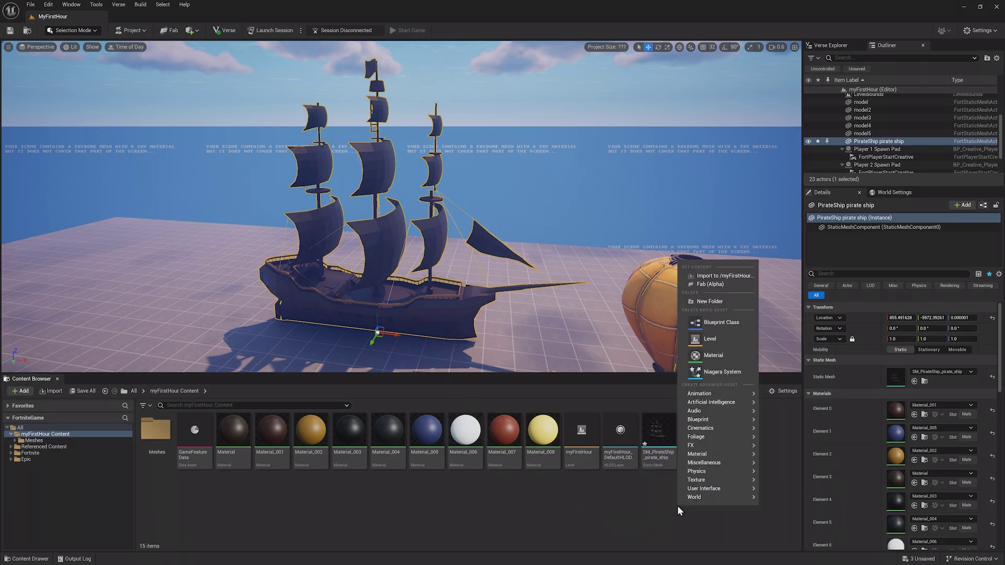
left_click(729, 324)
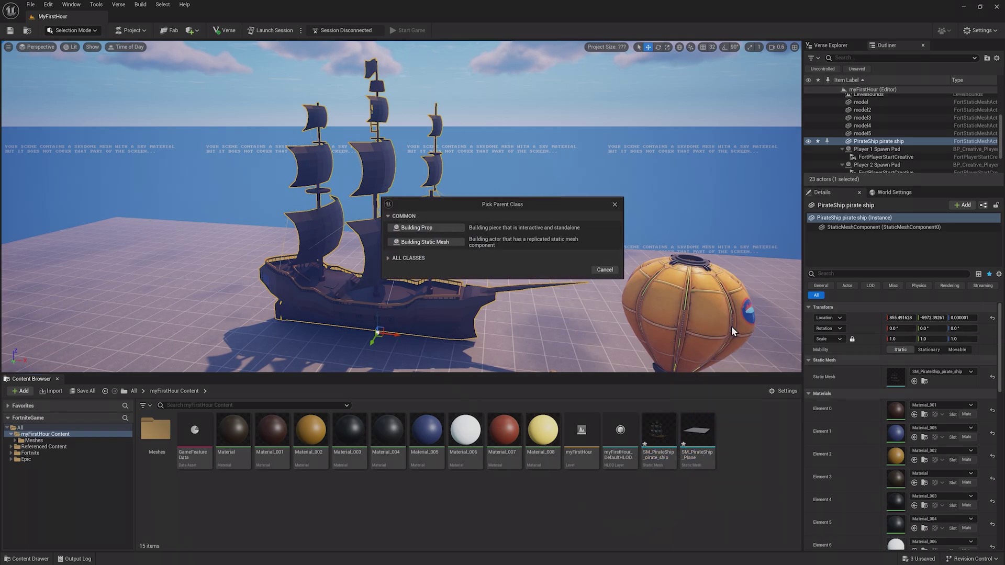
left_click(456, 227)
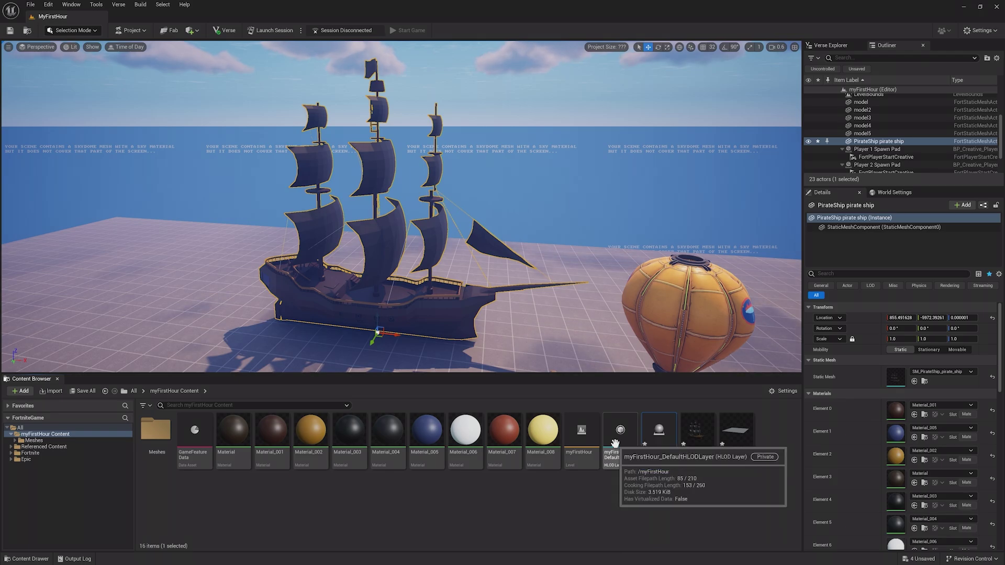
- Assign SM_PirateShip_pirate_ship as the static mesh of the PirateShip blueprint, save it and close its editor
double_click(658, 444)
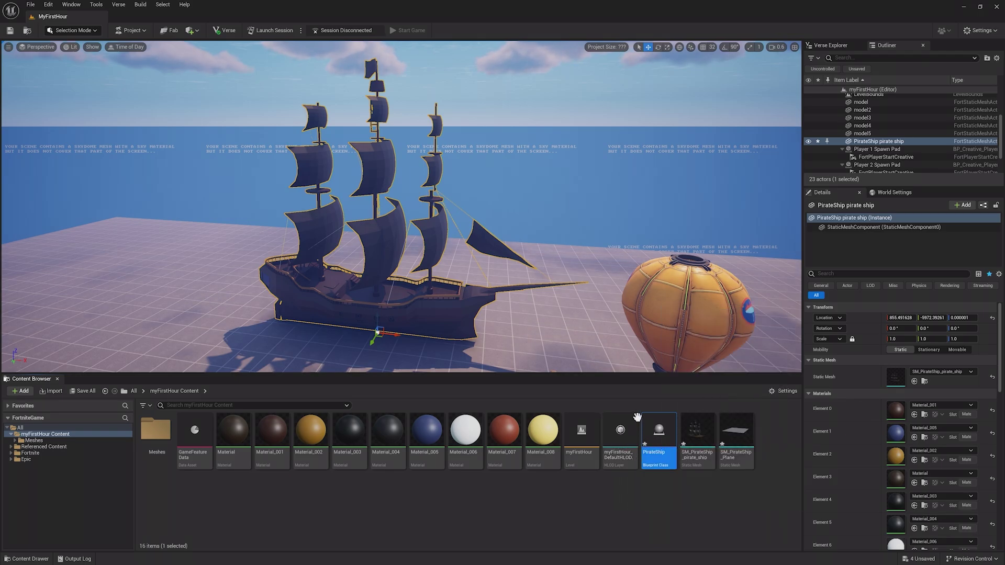
left_click(742, 297)
type("pirate")
left_click(794, 387)
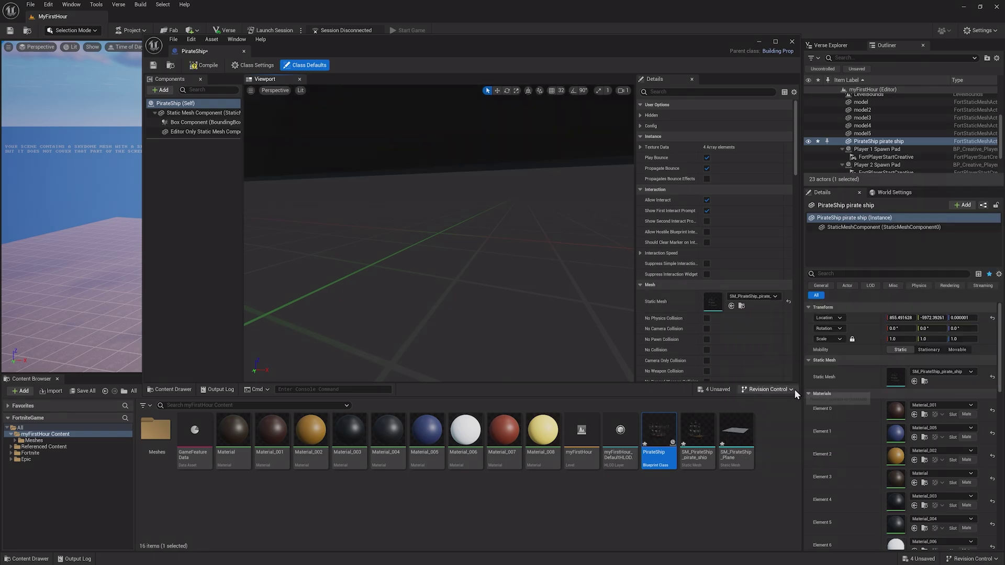
key("ctrl+s")
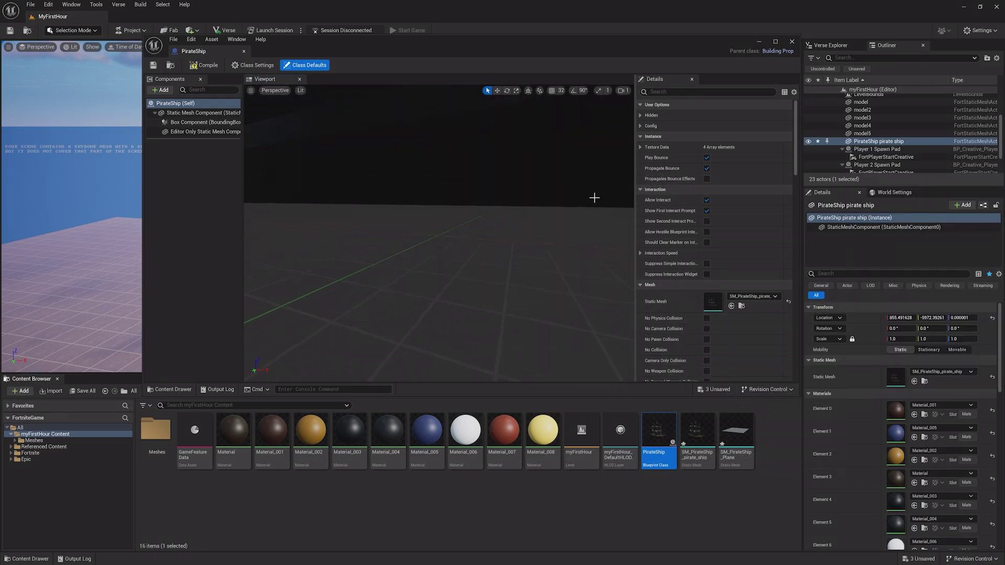
right_click_drag(586, 198, 628, 193)
left_click(791, 41)
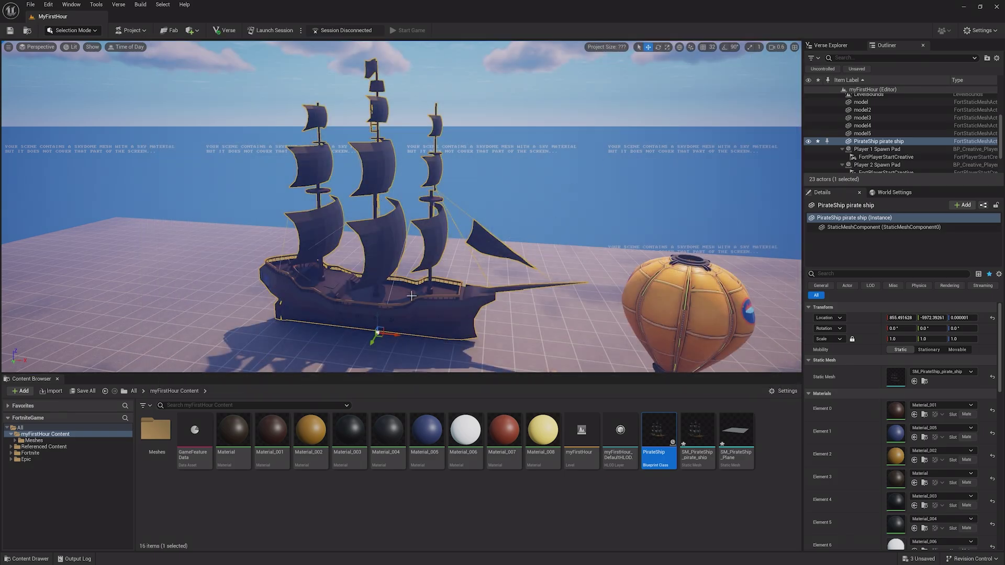
- Replace the static mesh pirate ship in the level with the PirateShip blueprint prop and save
key("Delete")
left_click_drag(658, 435, 288, 295)
right_click_drag(287, 295, 256, 269)
key("ctrl+s")
- Create a Balloons folder under the level in the Outliner, move Balloon Prop Gallery into it and collapse the folder
scroll(872, 152, "up", 3)
left_click(861, 90)
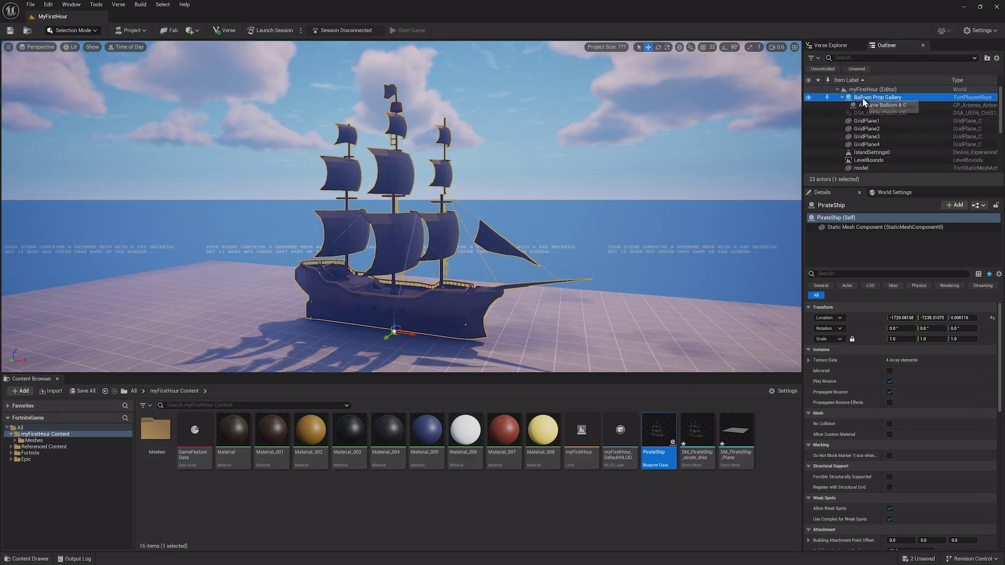
right_click(862, 93)
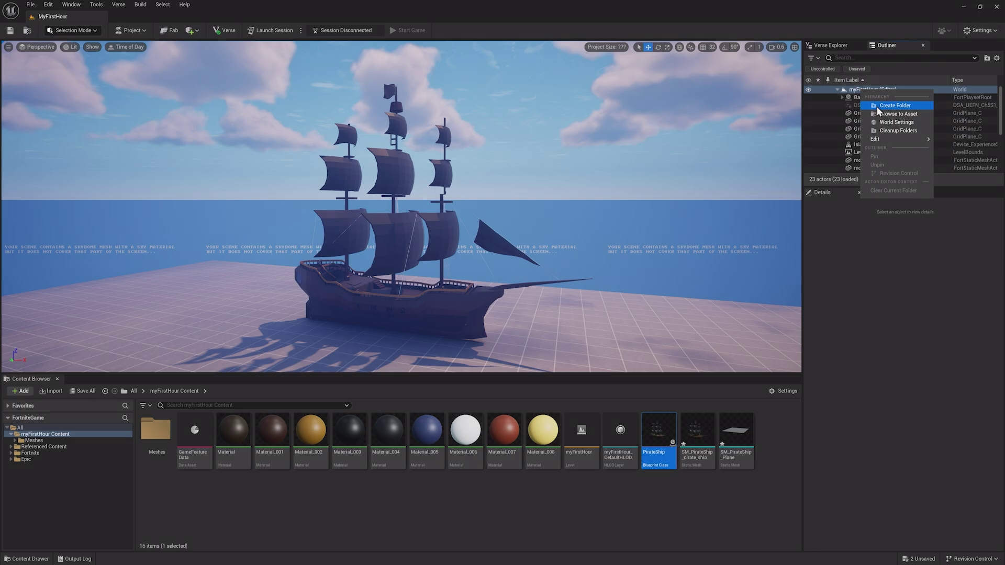
left_click(878, 107)
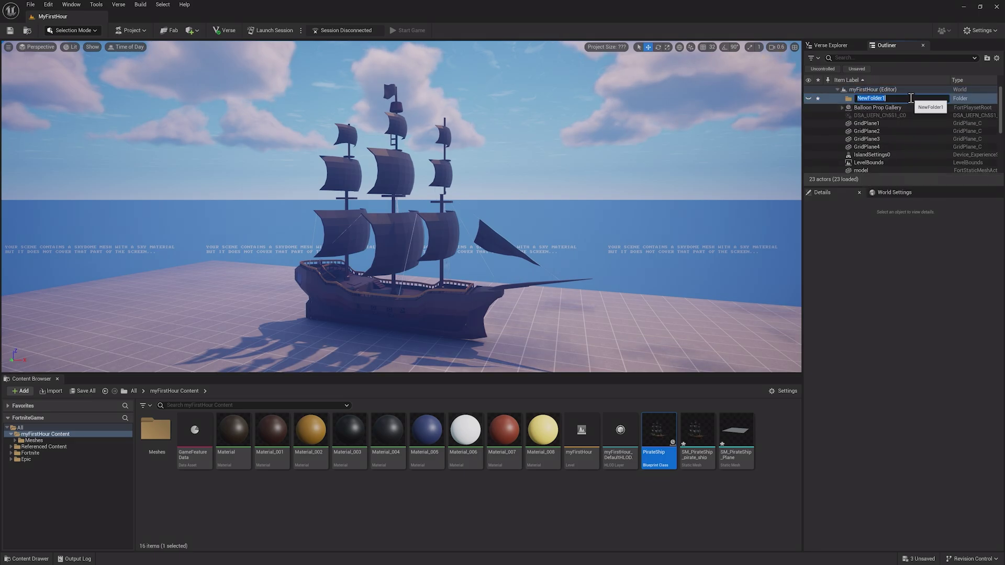
type("Balloons")
key("Return")
left_click_drag(875, 107, 875, 101)
left_click(843, 98)
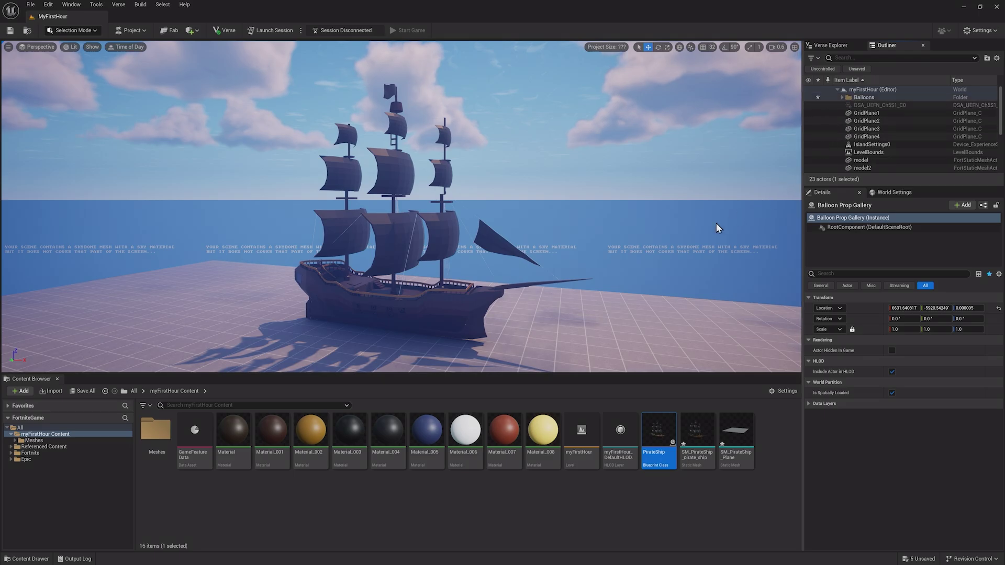
- Create an Other folder in the Outliner and move GridPlane1 to GridPlane4 and IslandSettings0 into it
right_click(871, 89)
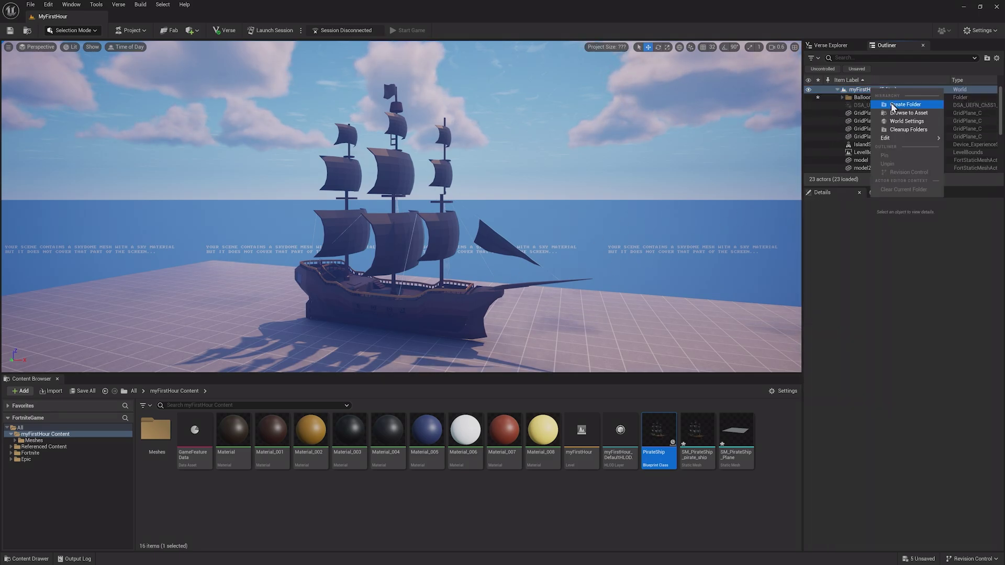
left_click(934, 106)
type("Other")
key("Return")
left_click(890, 152)
left_click(883, 121, "shift")
left_click_drag(879, 120, 864, 105)
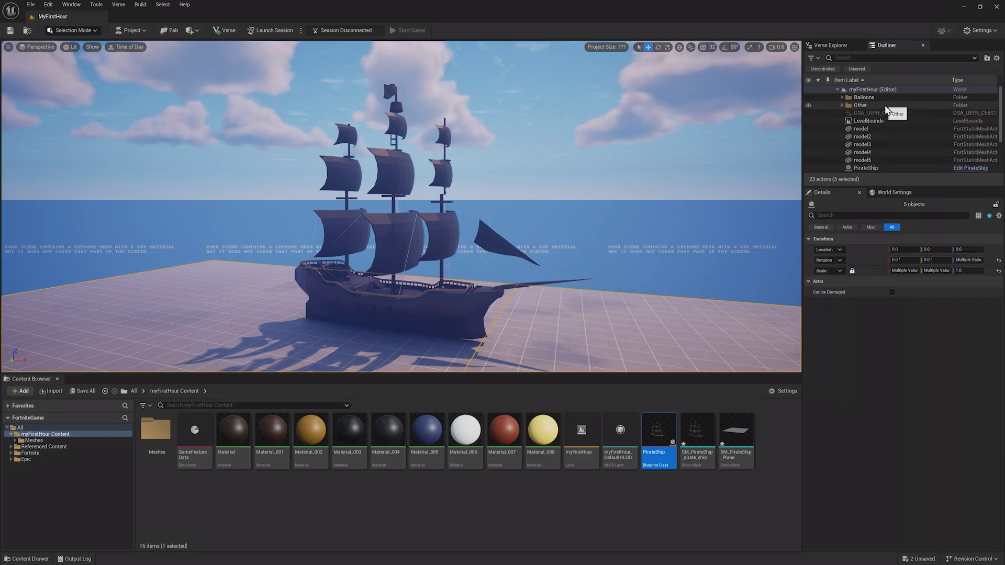